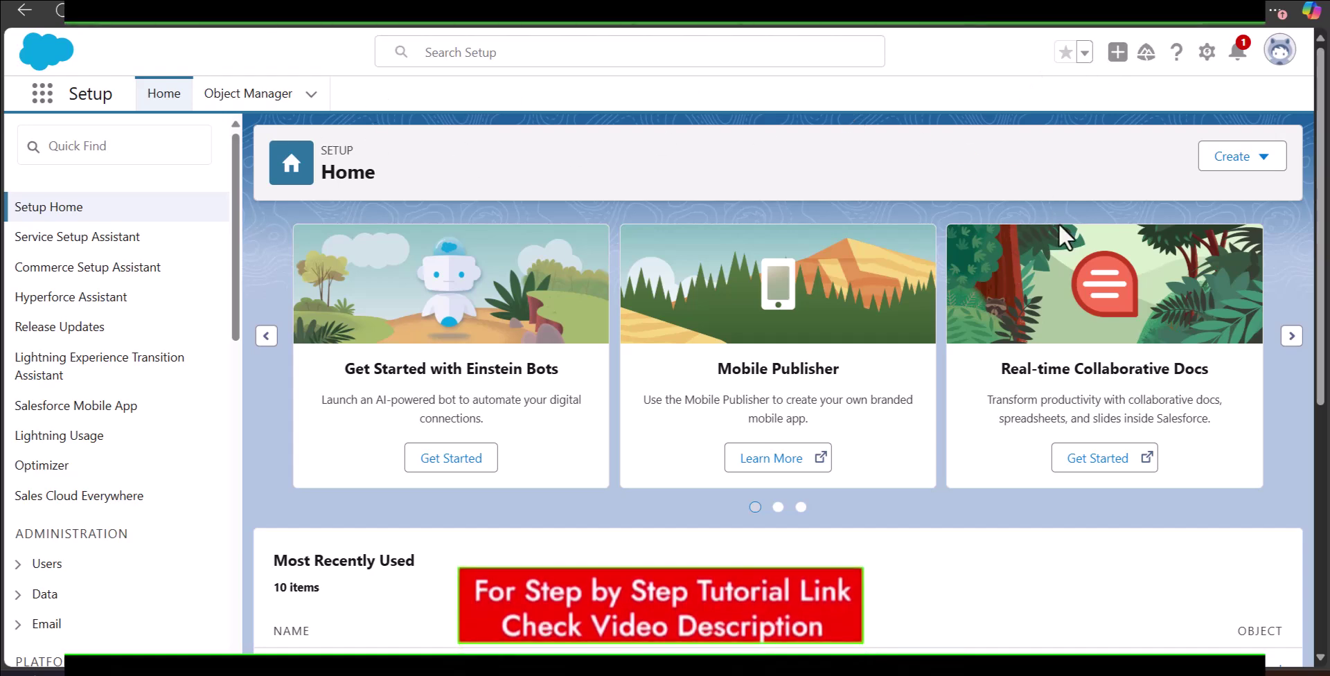
Search 'flows' in Quick Find to reach the Process Automation Flows page
click(75, 144)
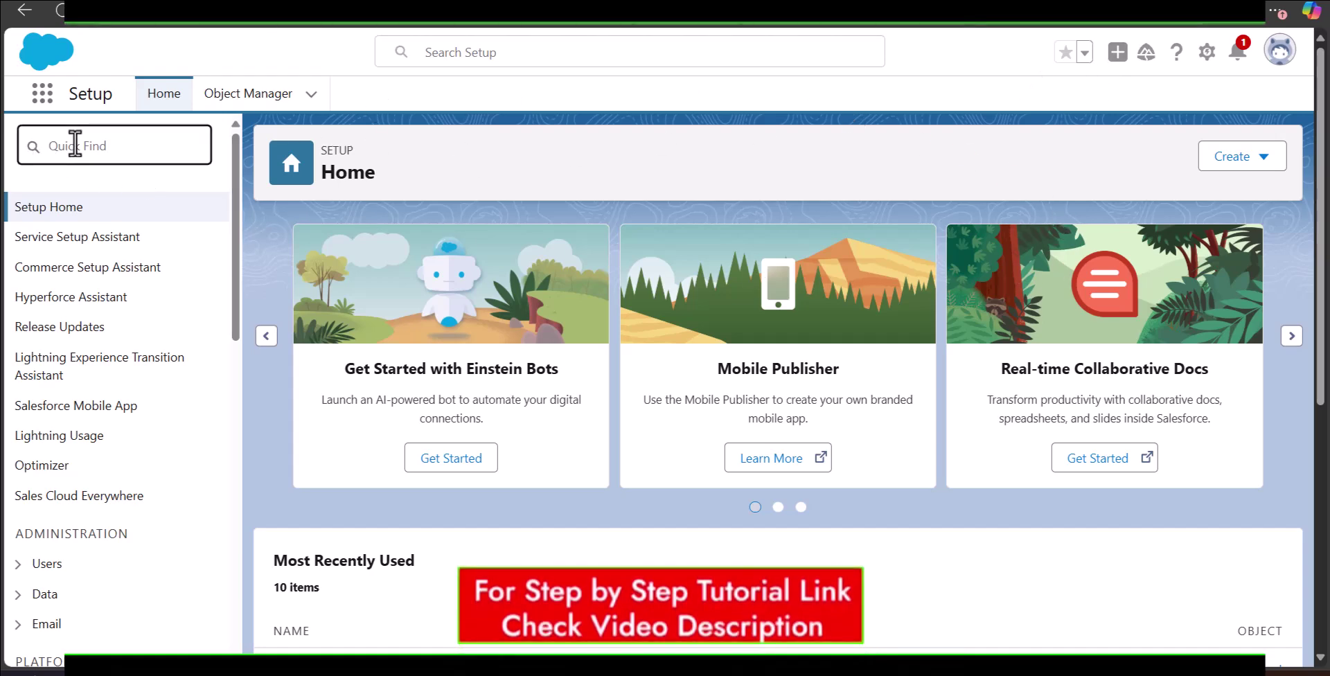
text(flows)
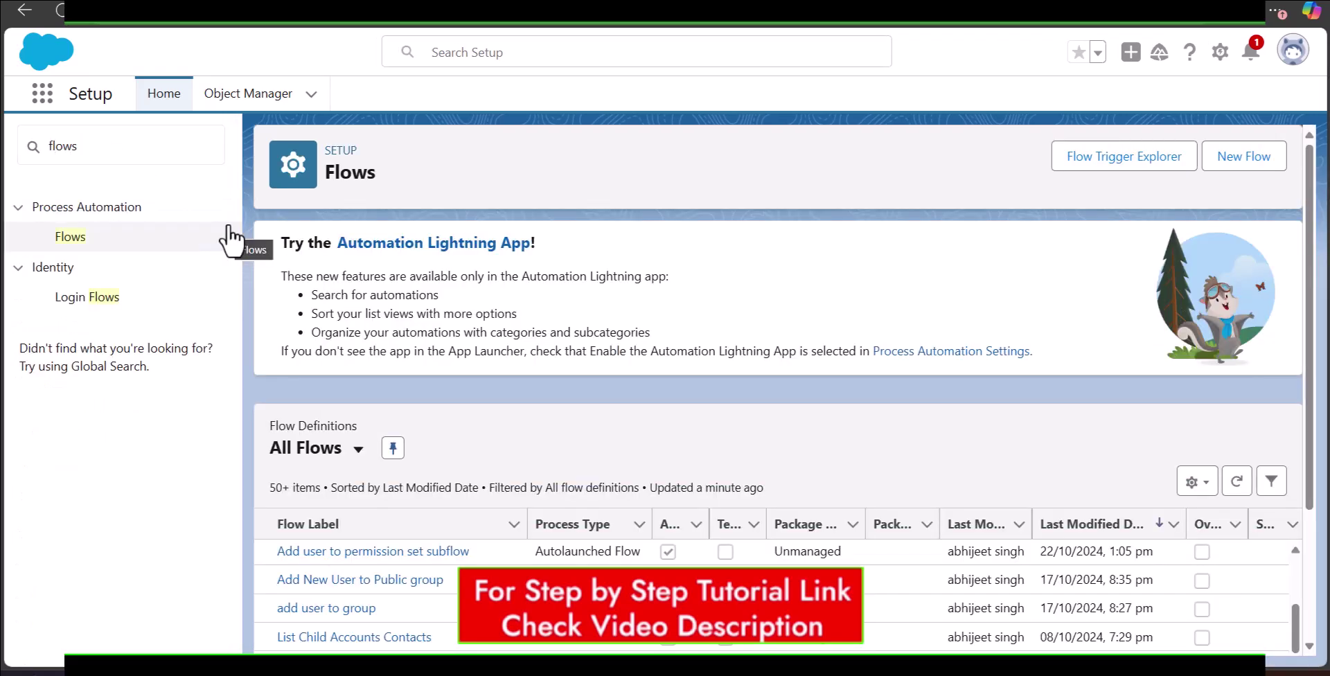
scroll(619, 252, down, 3)
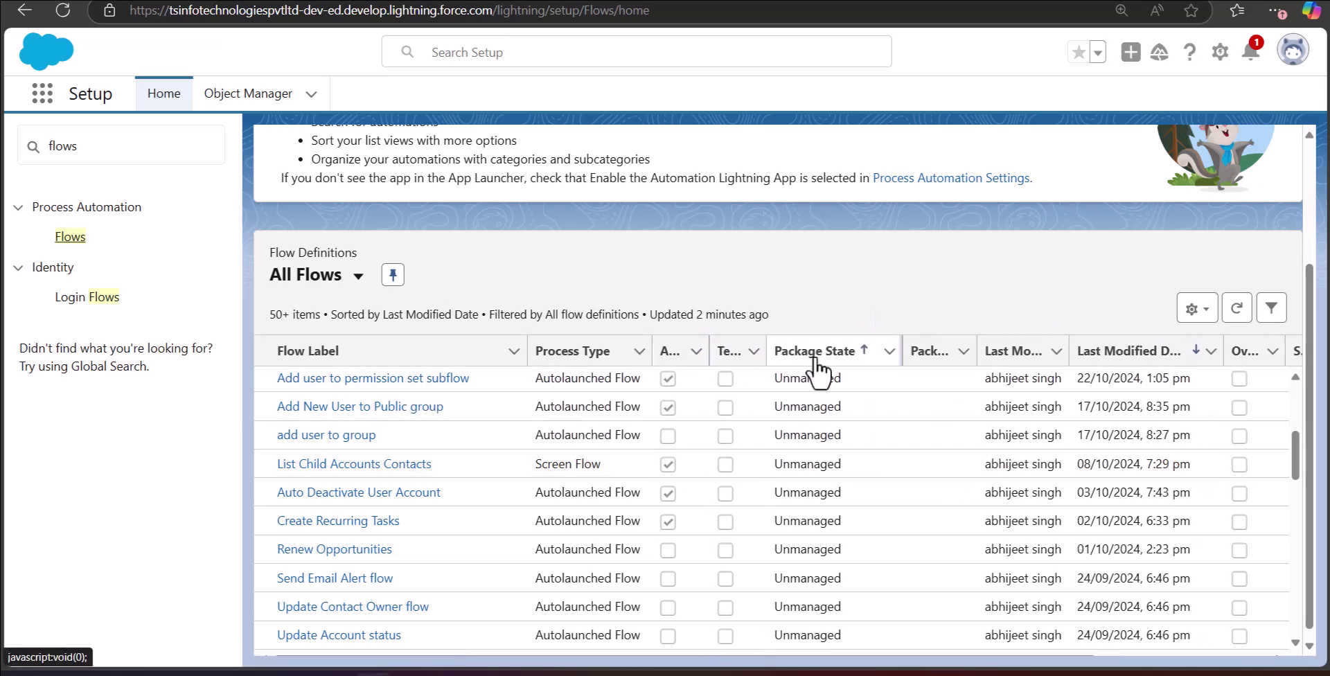
scroll(817, 374, up, 3)
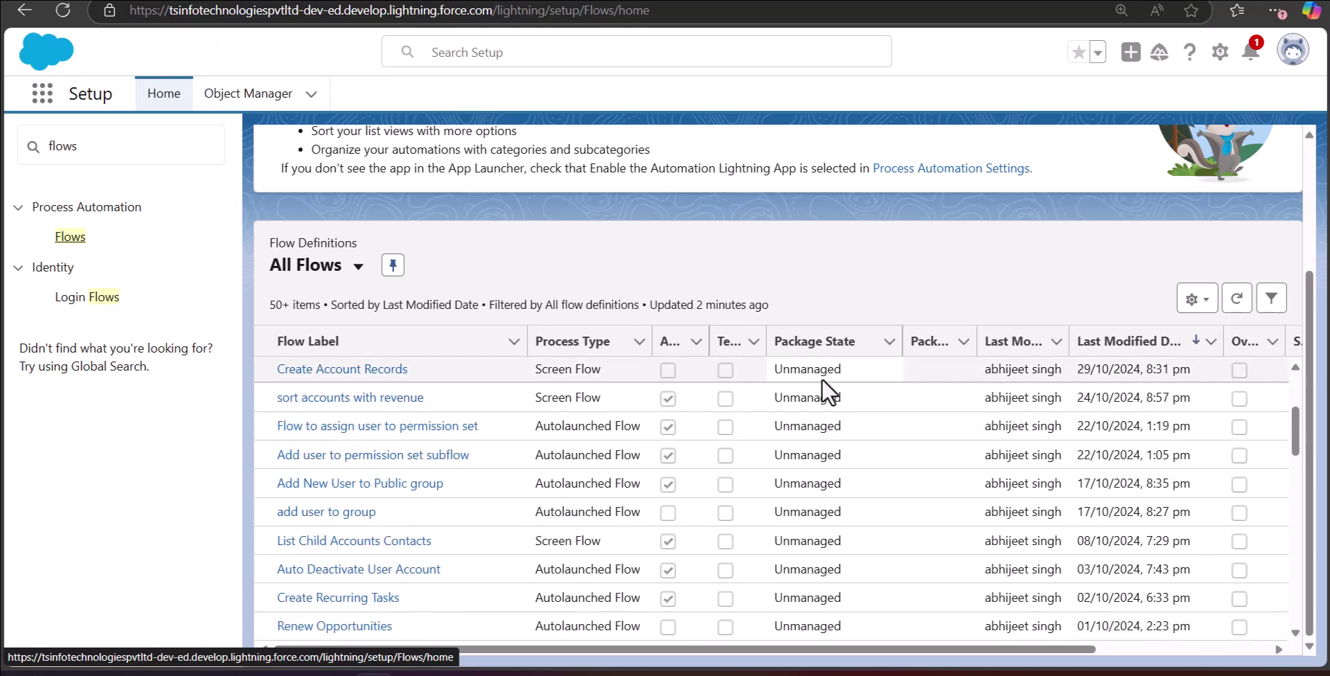
scroll(821, 376, down, 15)
scroll(818, 498, down, 10)
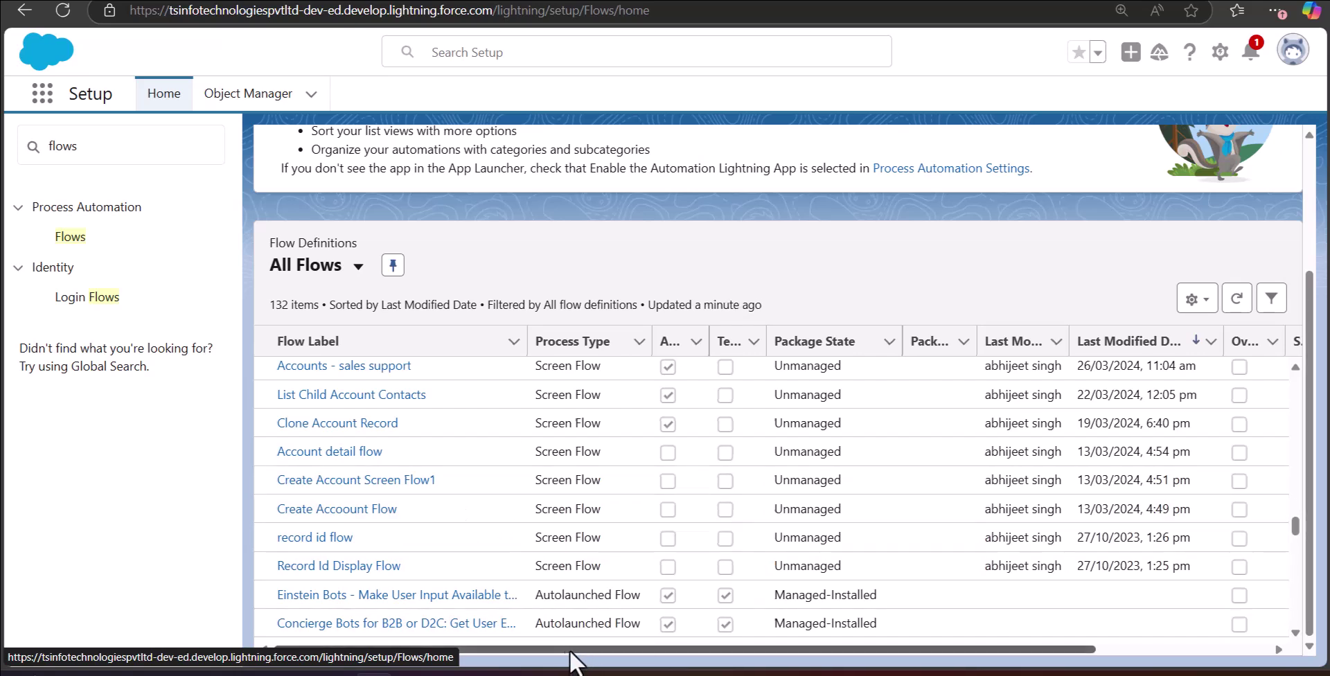
drag(564, 654, 800, 662)
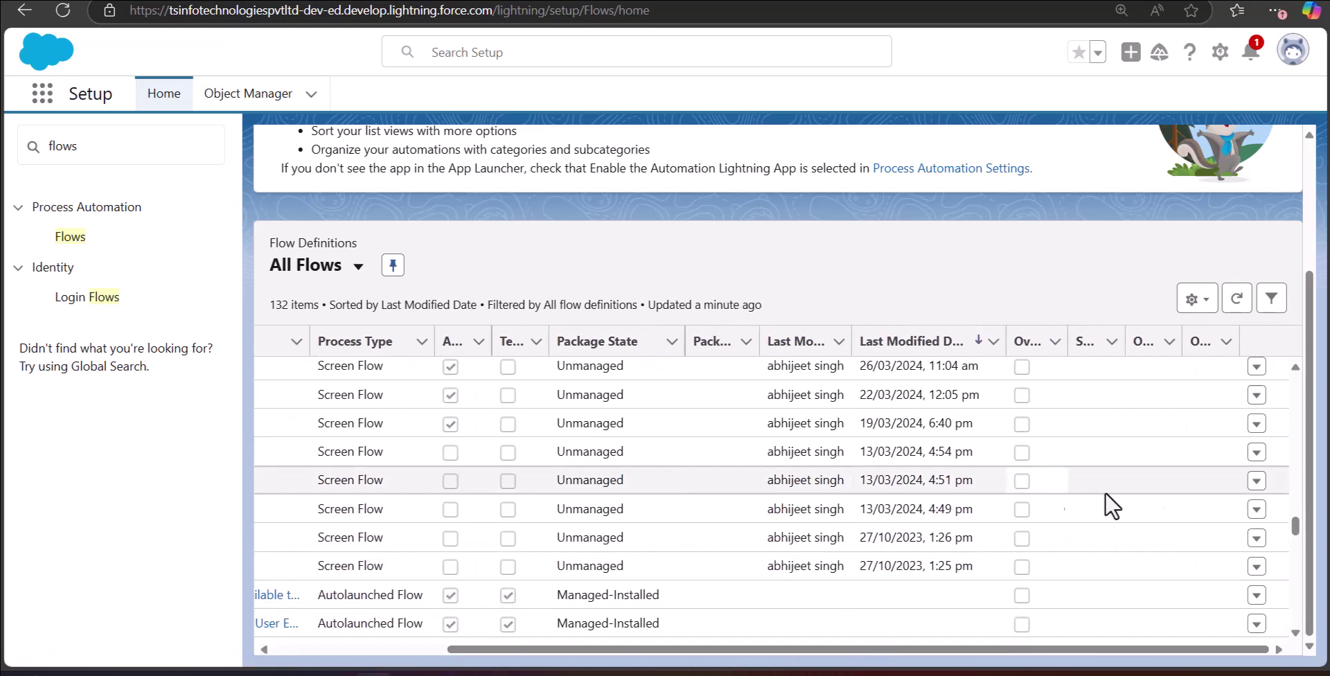
click(1257, 483)
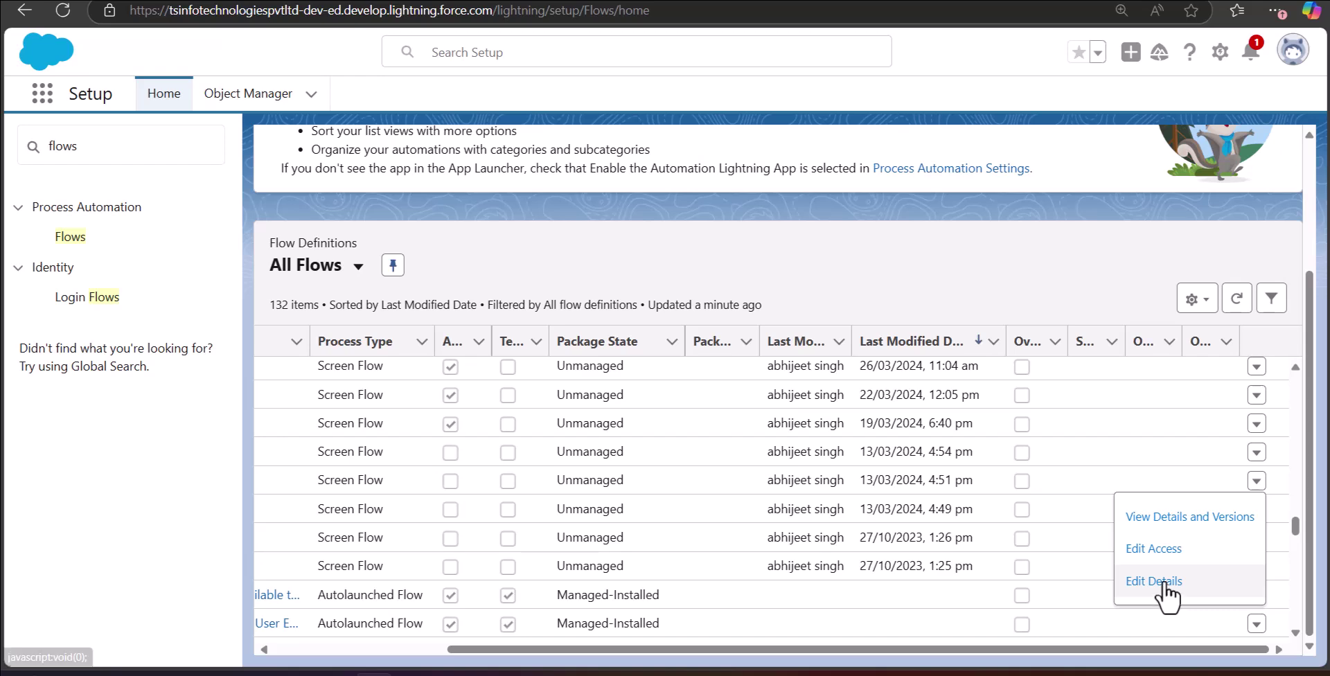
scroll(764, 543, down, 3)
scroll(875, 521, down, 1)
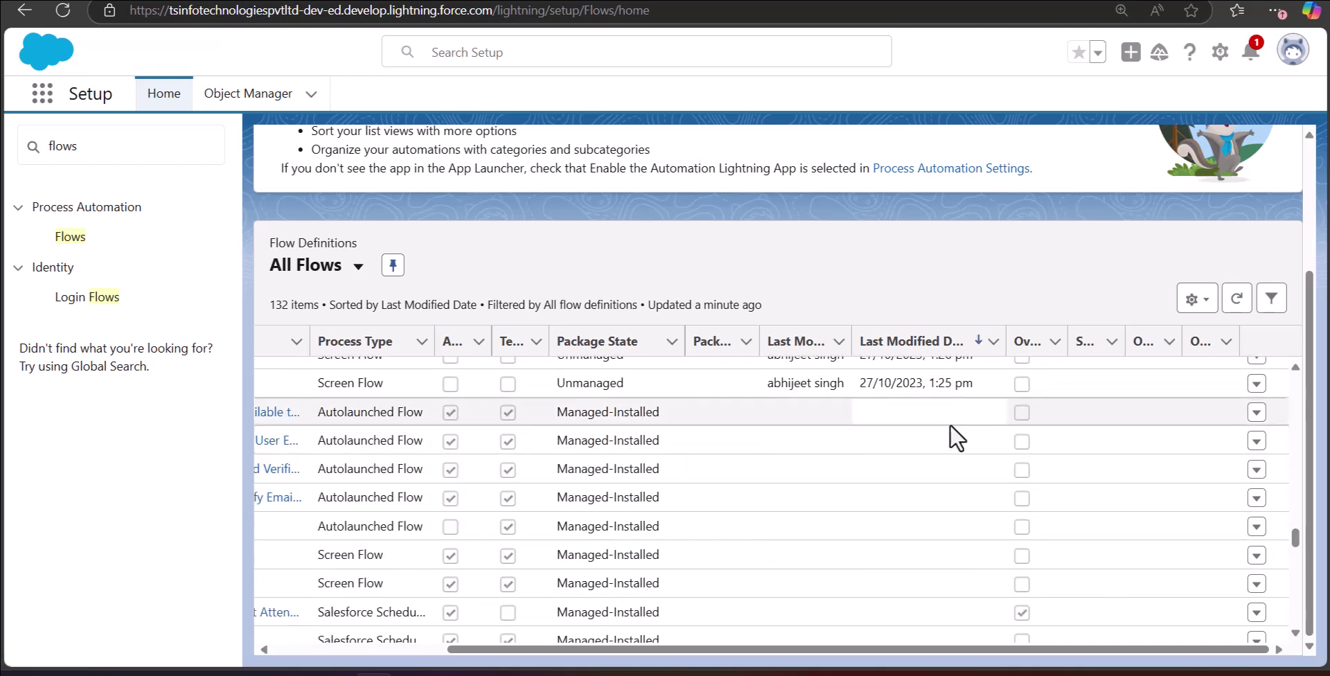
Bring the Create Contact screen flow row and its action menu into view in All Flows
click(1255, 413)
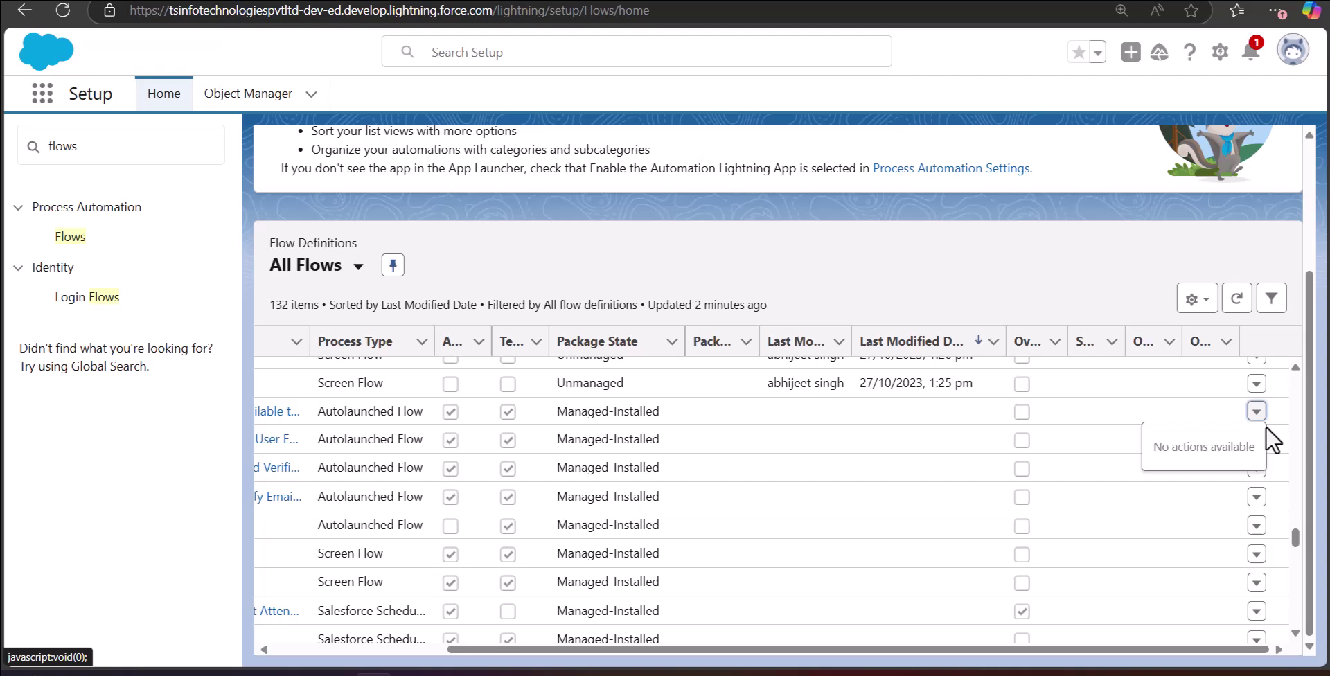
scroll(655, 438, up, 3)
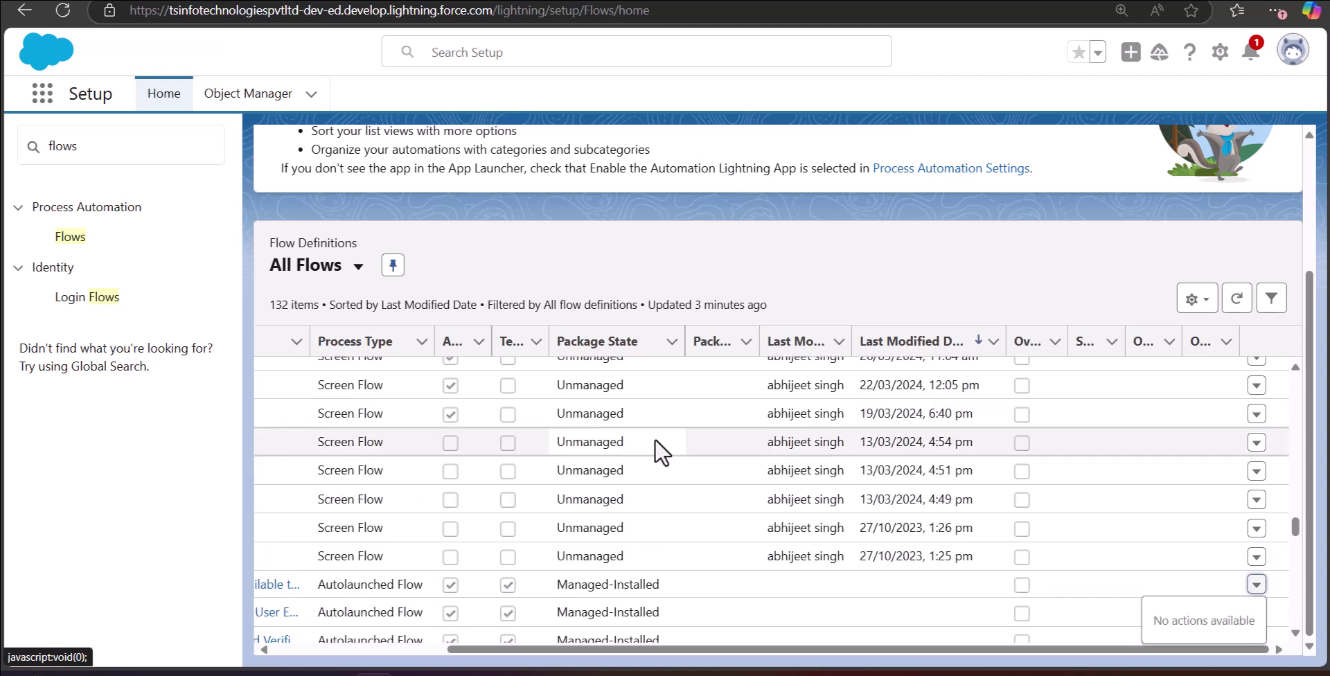
drag(617, 648, 437, 636)
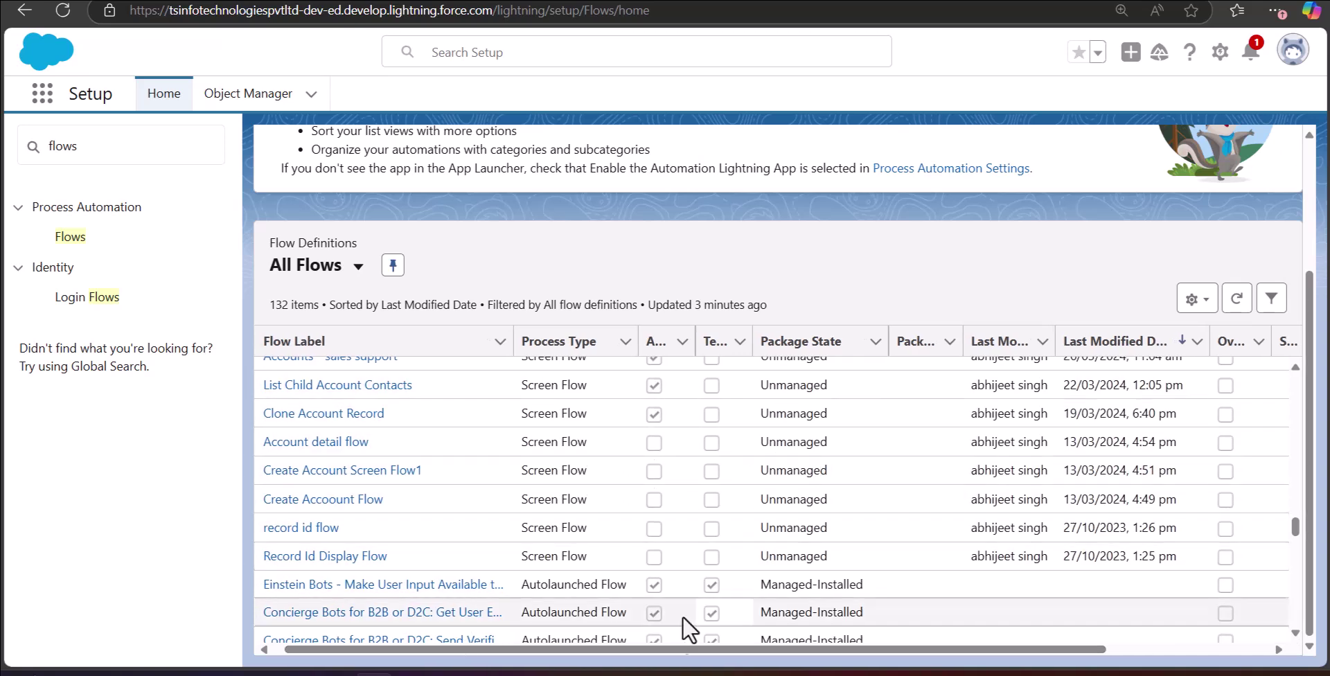
scroll(617, 622, up, 5)
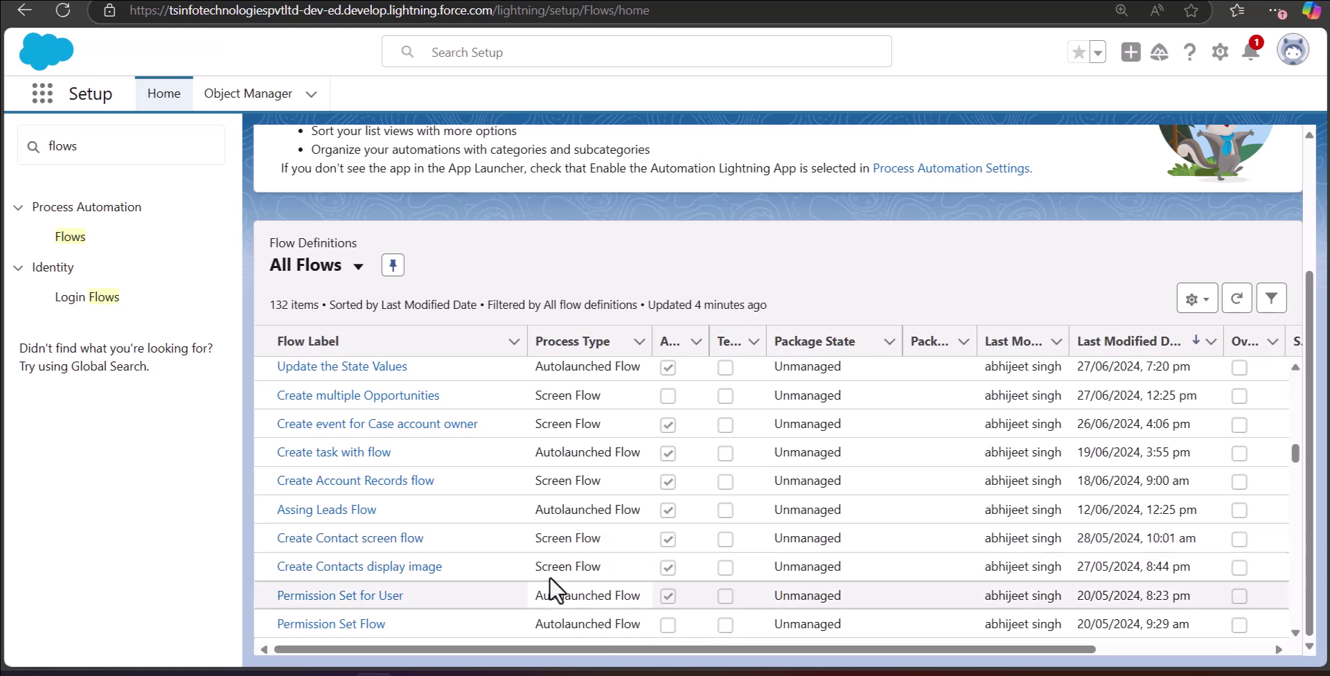
drag(578, 658, 771, 658)
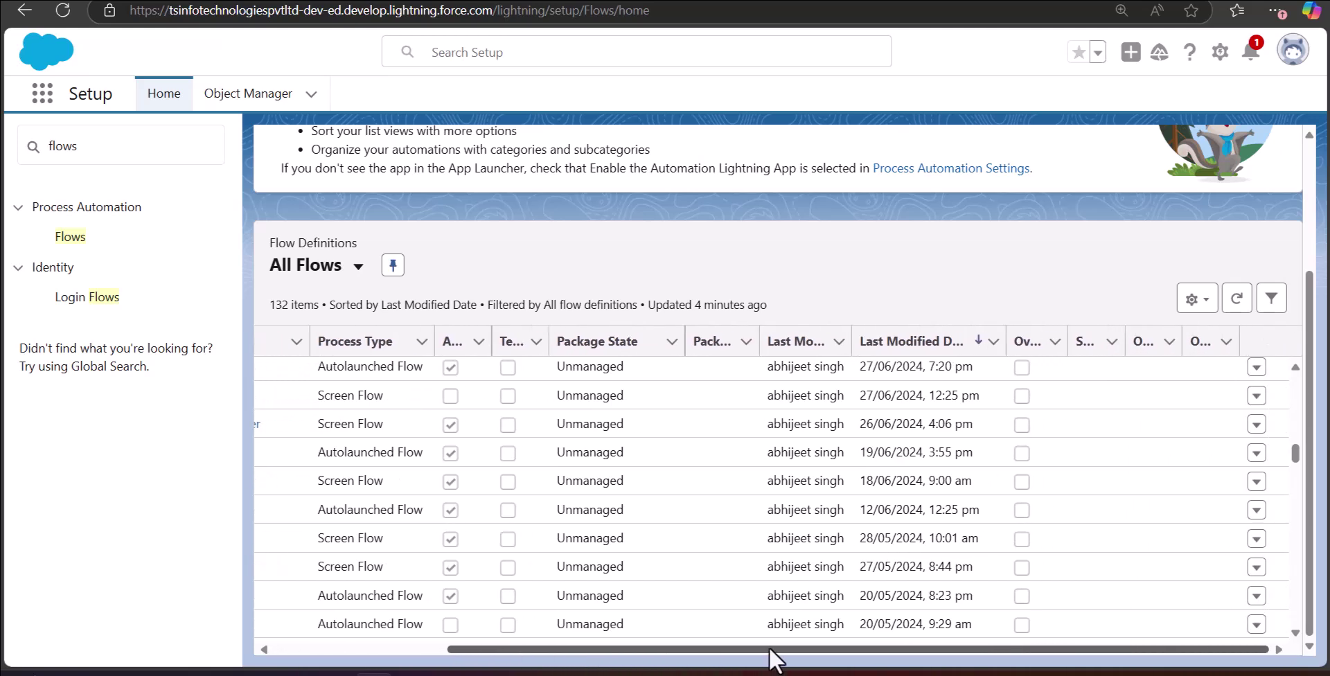
From Create Contact screen flow's Details and Versions page, deactivate it, then delete and confirm
click(1256, 539)
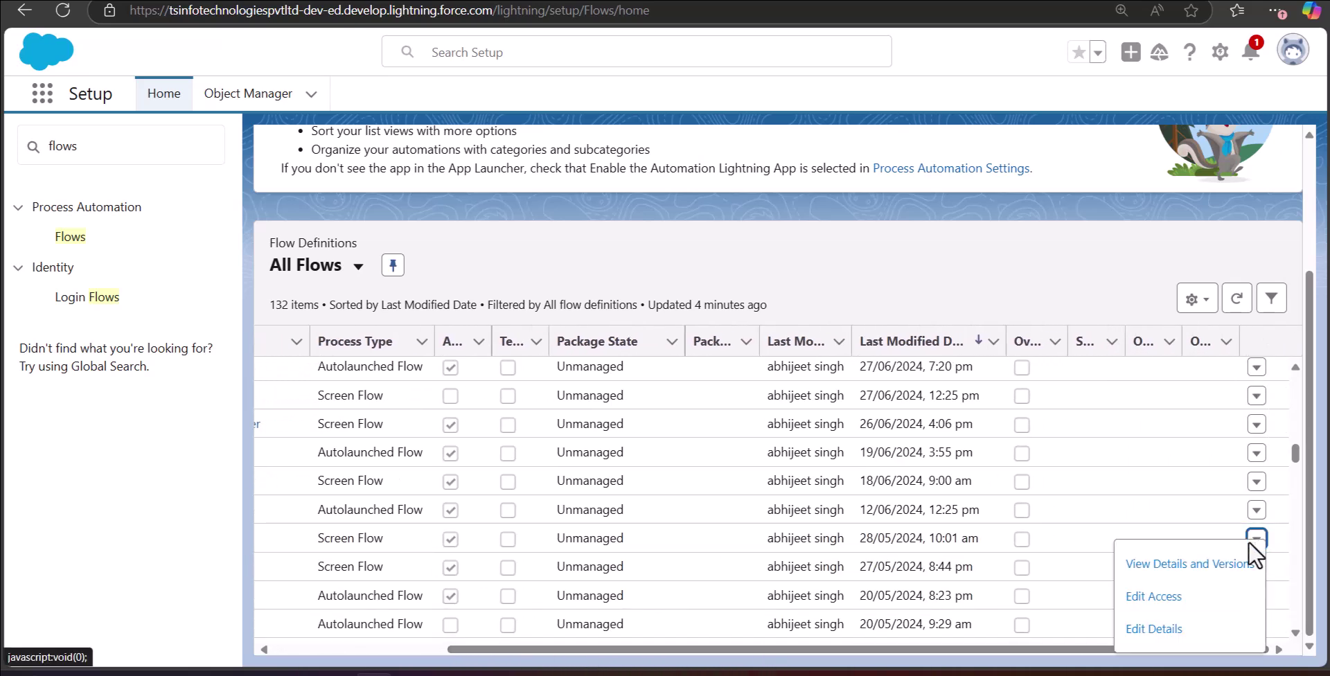
click(1178, 573)
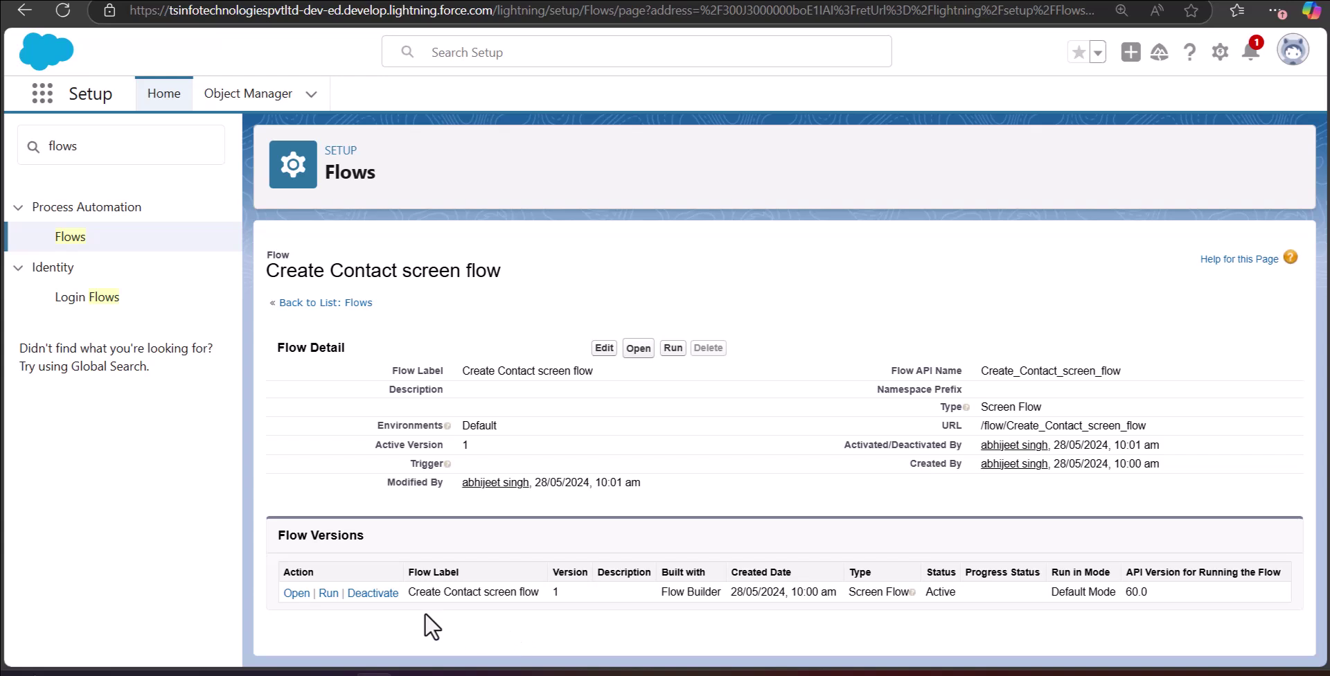
click(368, 595)
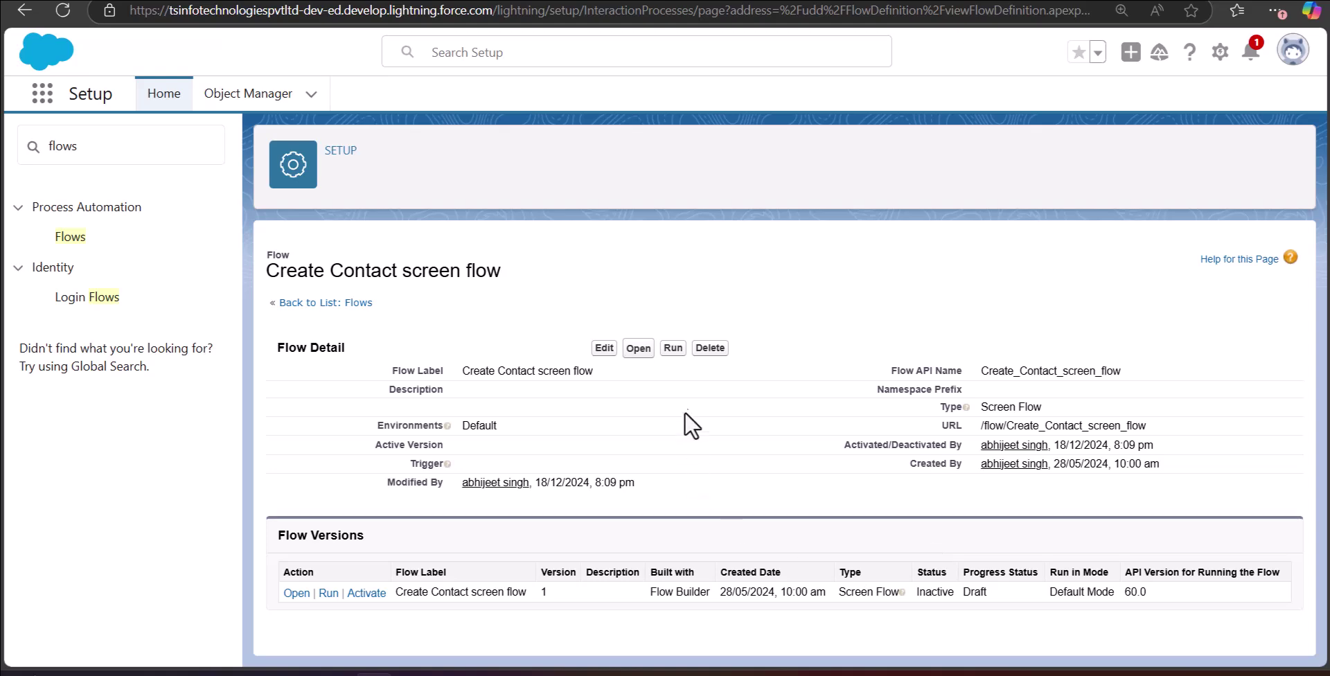
click(707, 348)
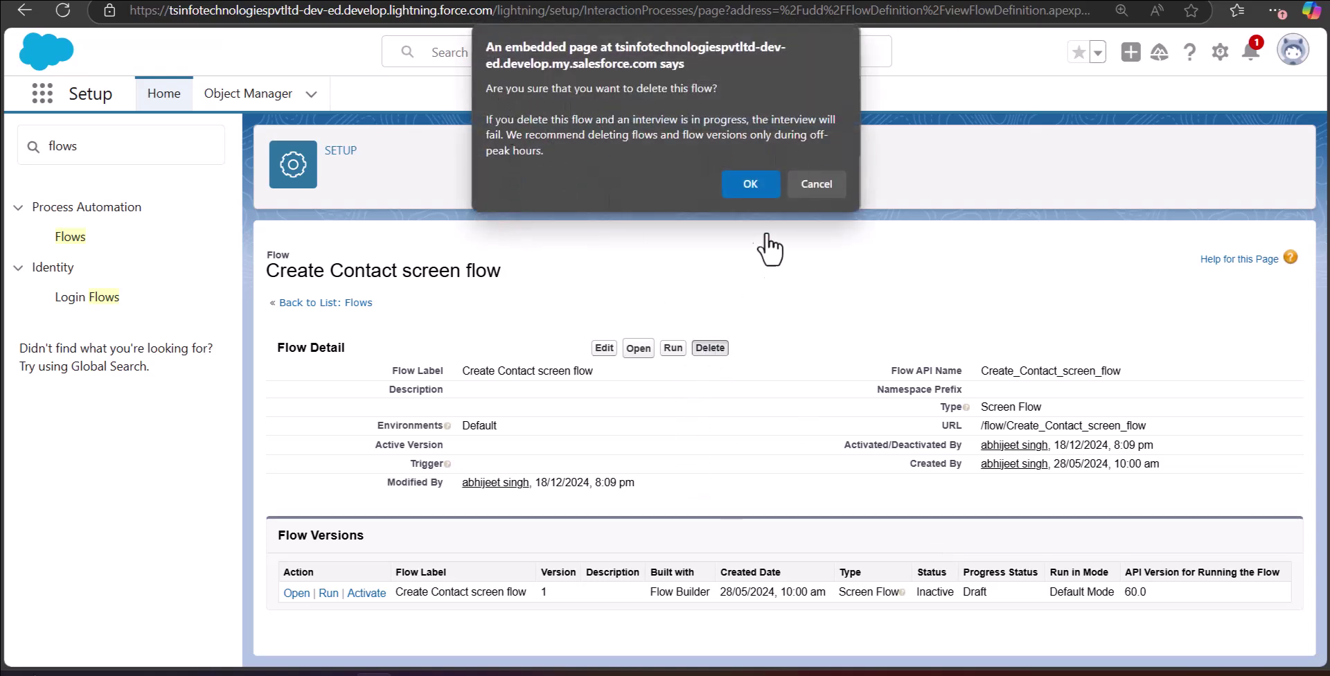
click(746, 191)
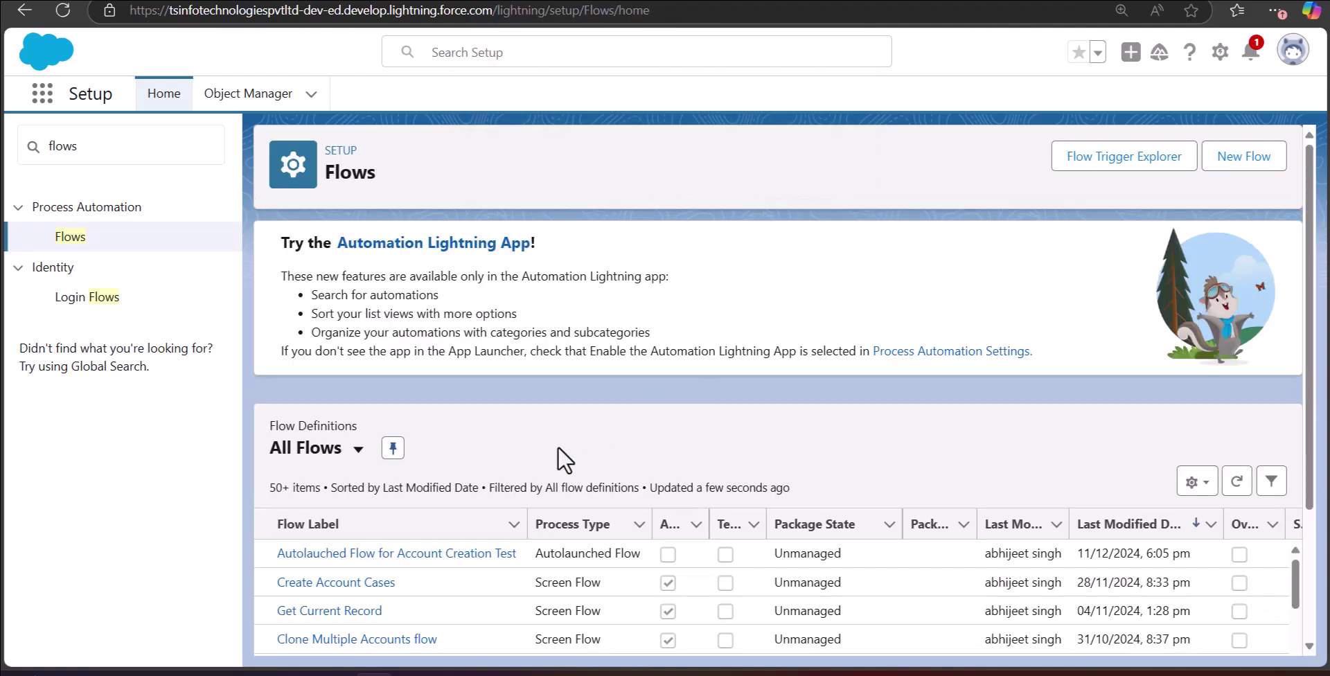
Open Create Account Cases' Details and Versions and deactivate its active version 2
scroll(558, 446, down, 3)
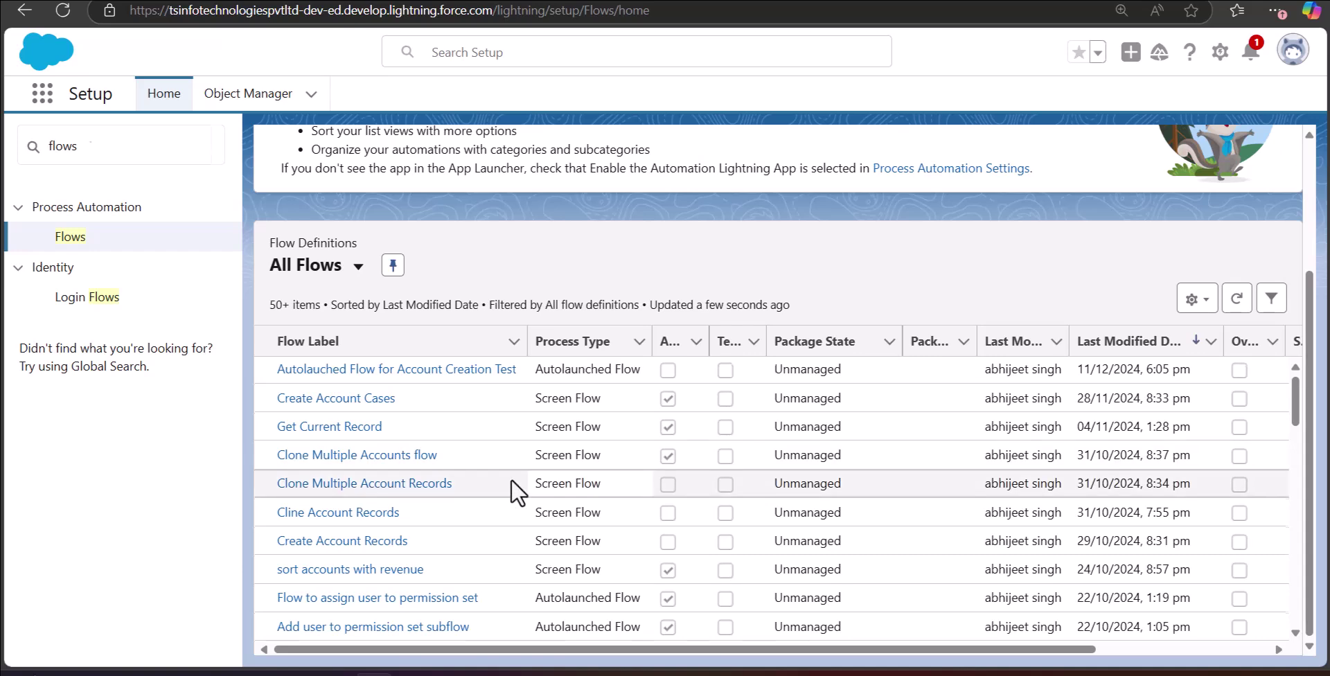
scroll(500, 478, up, 3)
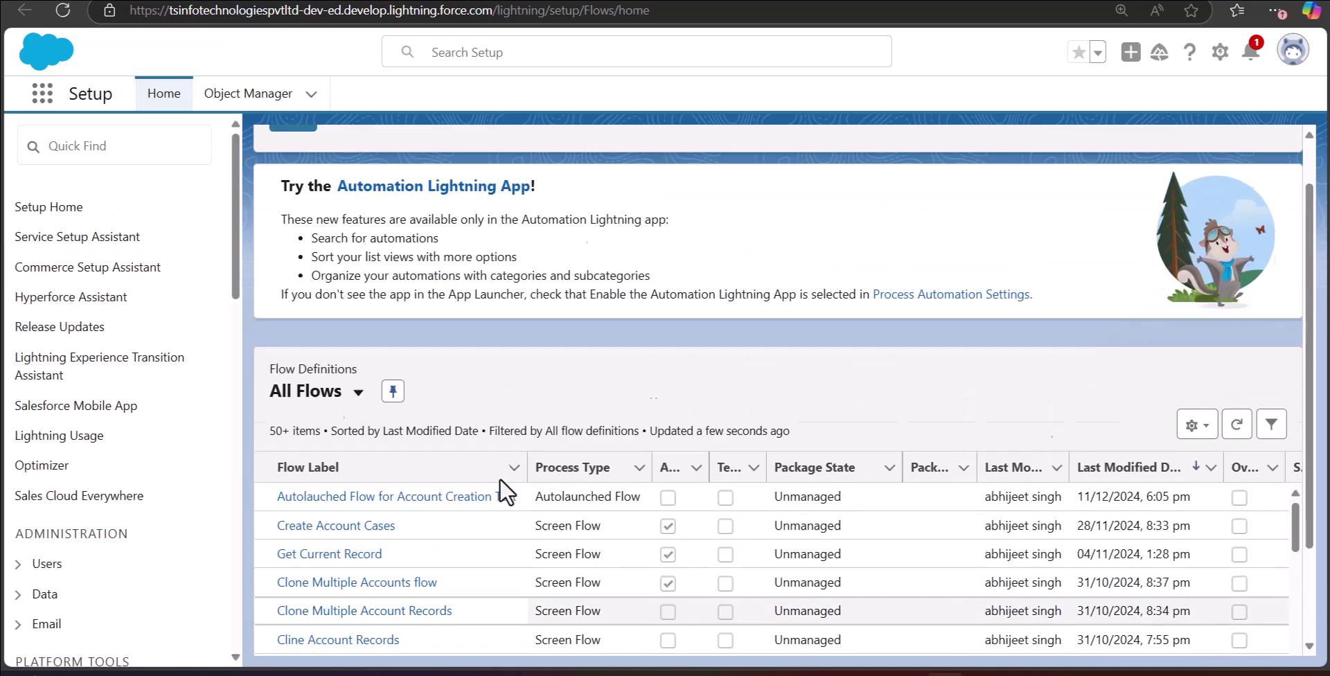
scroll(484, 374, down, 3)
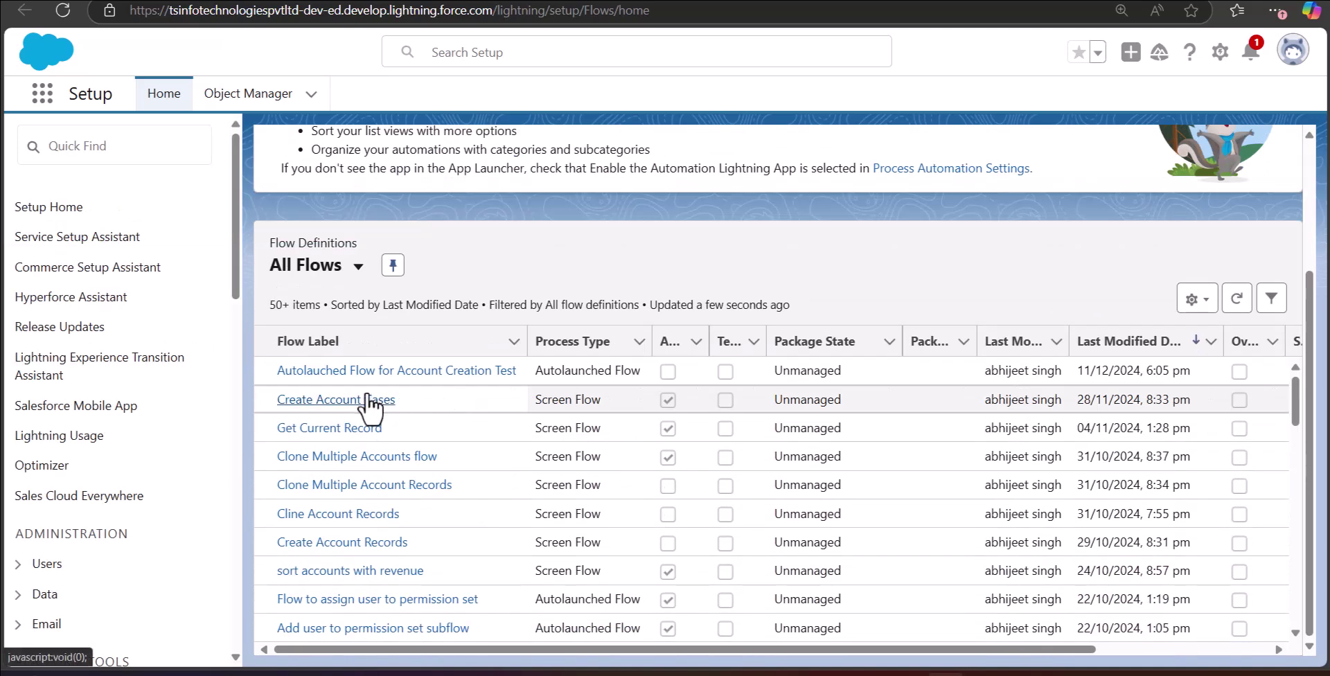
scroll(392, 425, up, 3)
scroll(392, 433, down, 3)
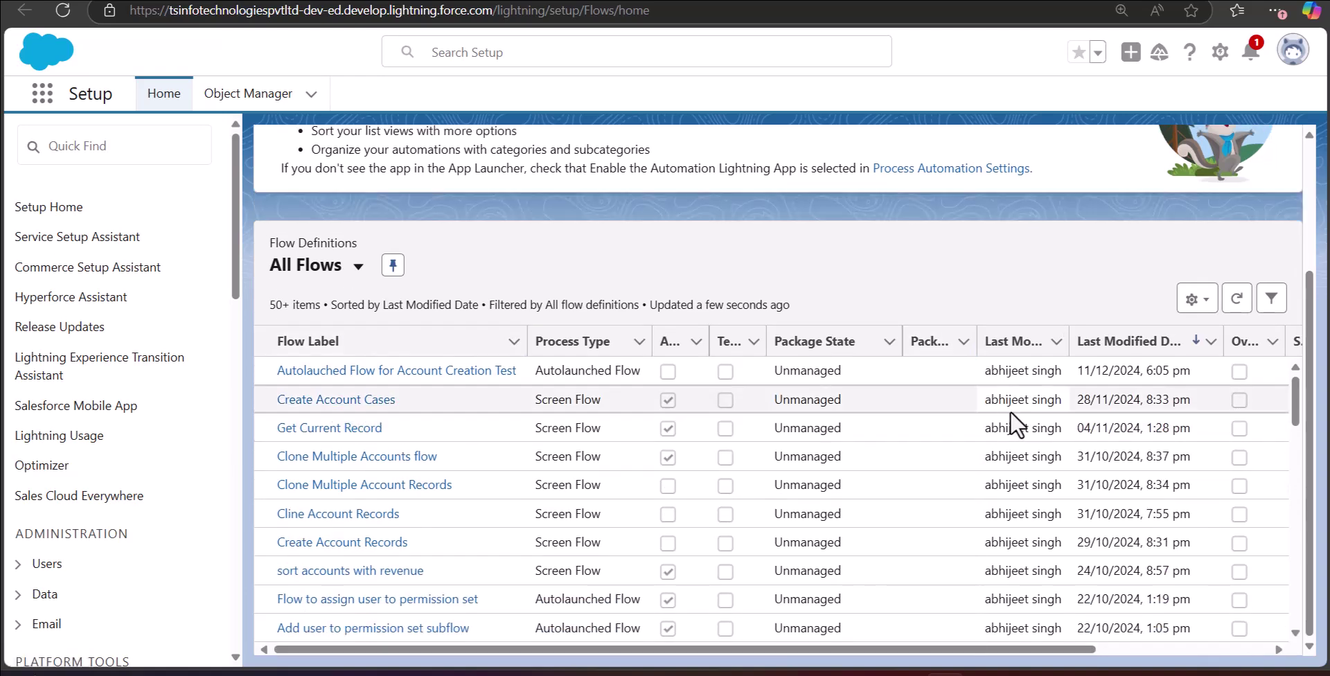
drag(852, 650, 1056, 654)
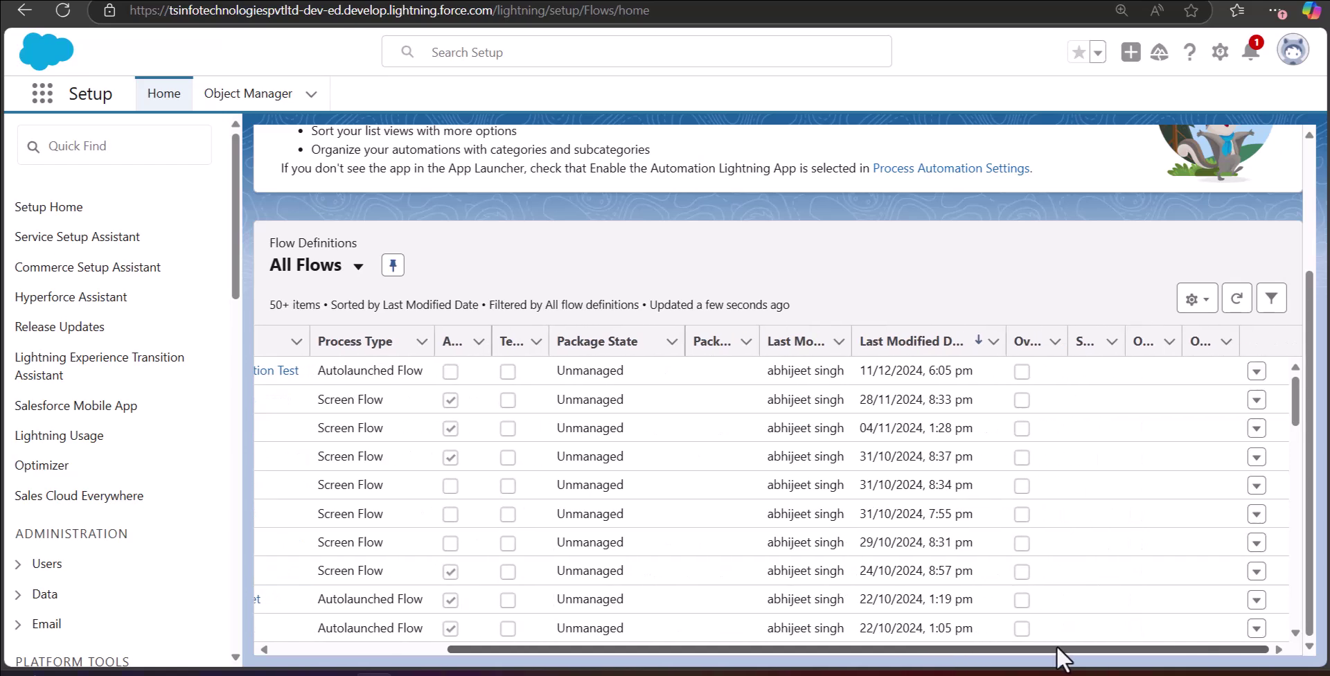
click(1256, 402)
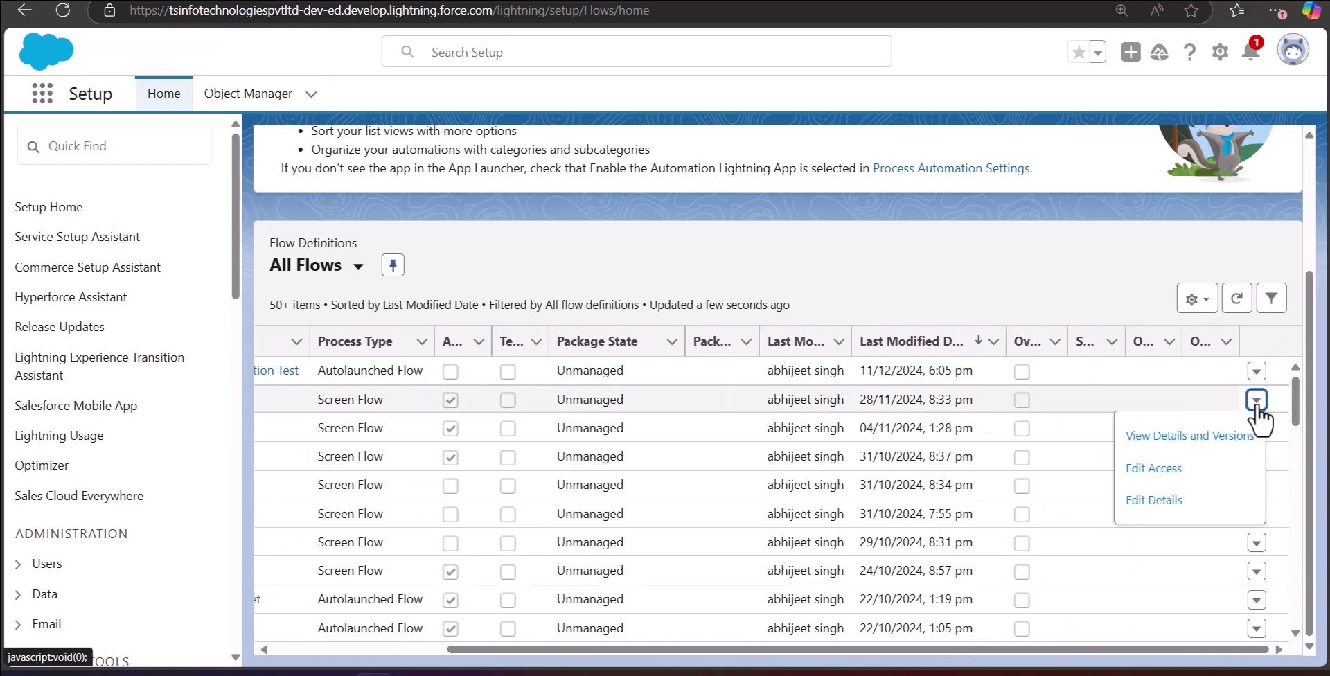
click(1187, 443)
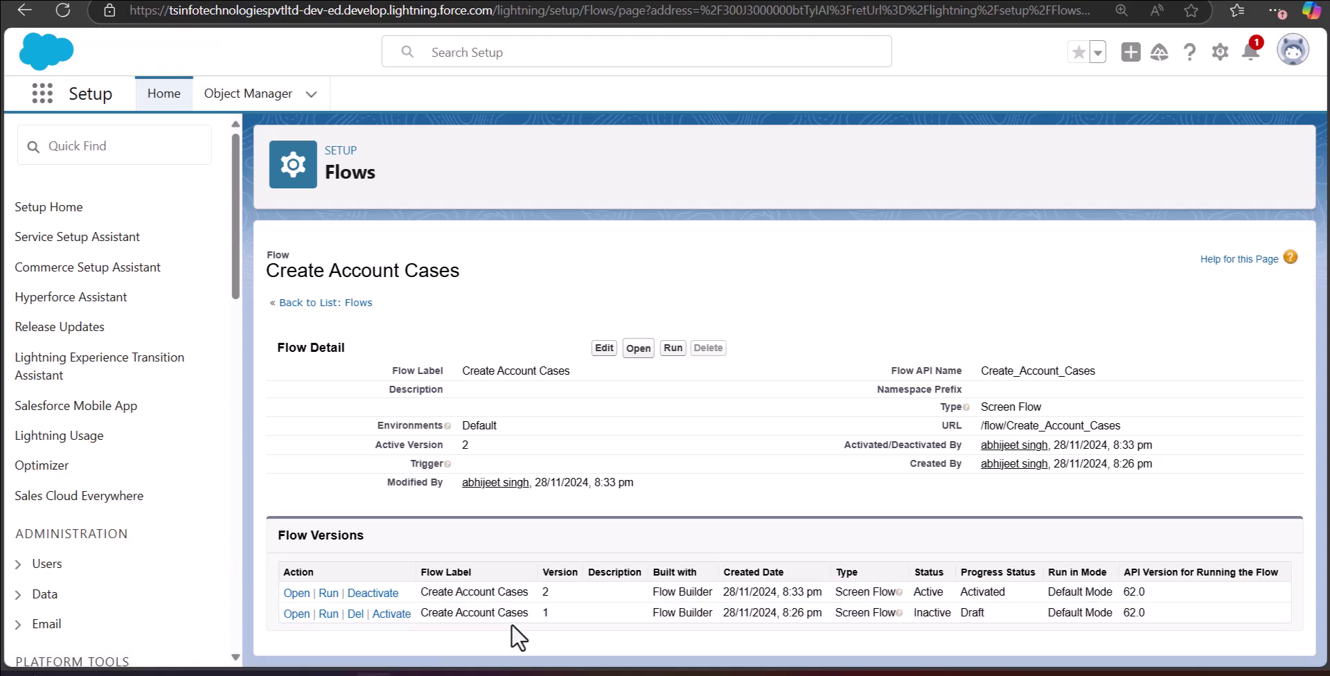
click(370, 595)
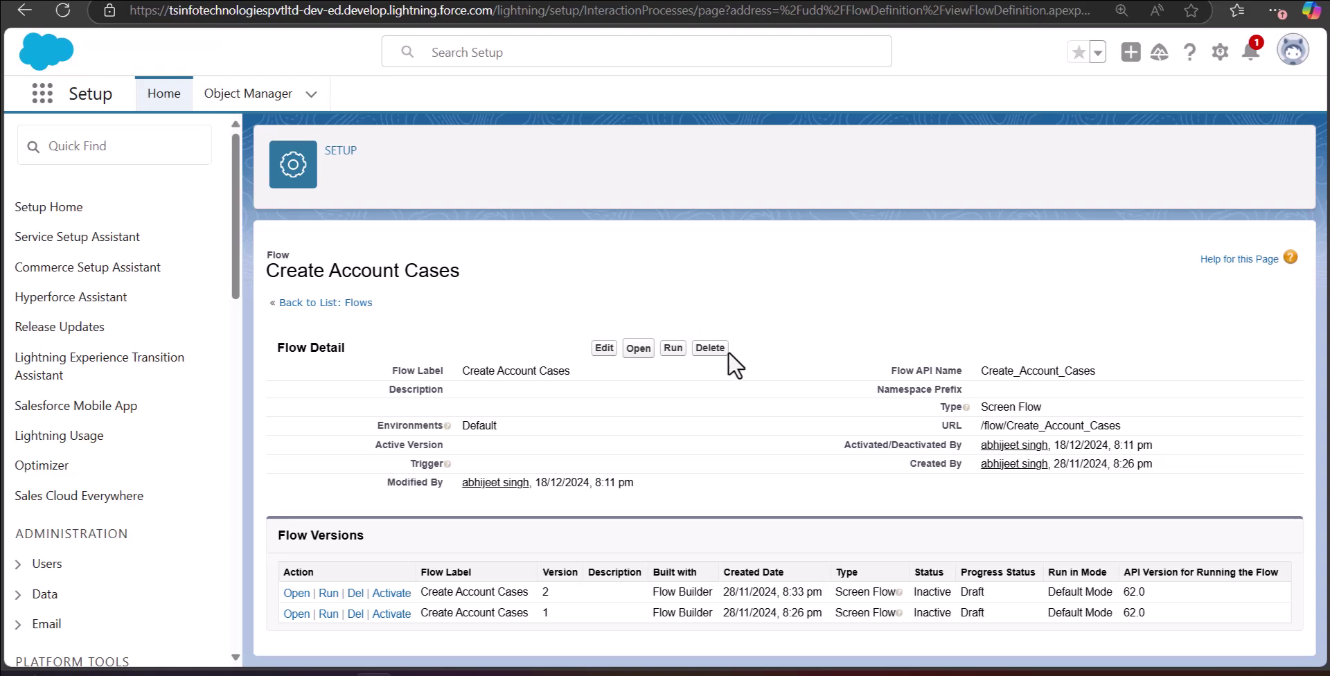
Attempt to delete Create Account Cases, then follow the error's Account Record Page link
click(710, 348)
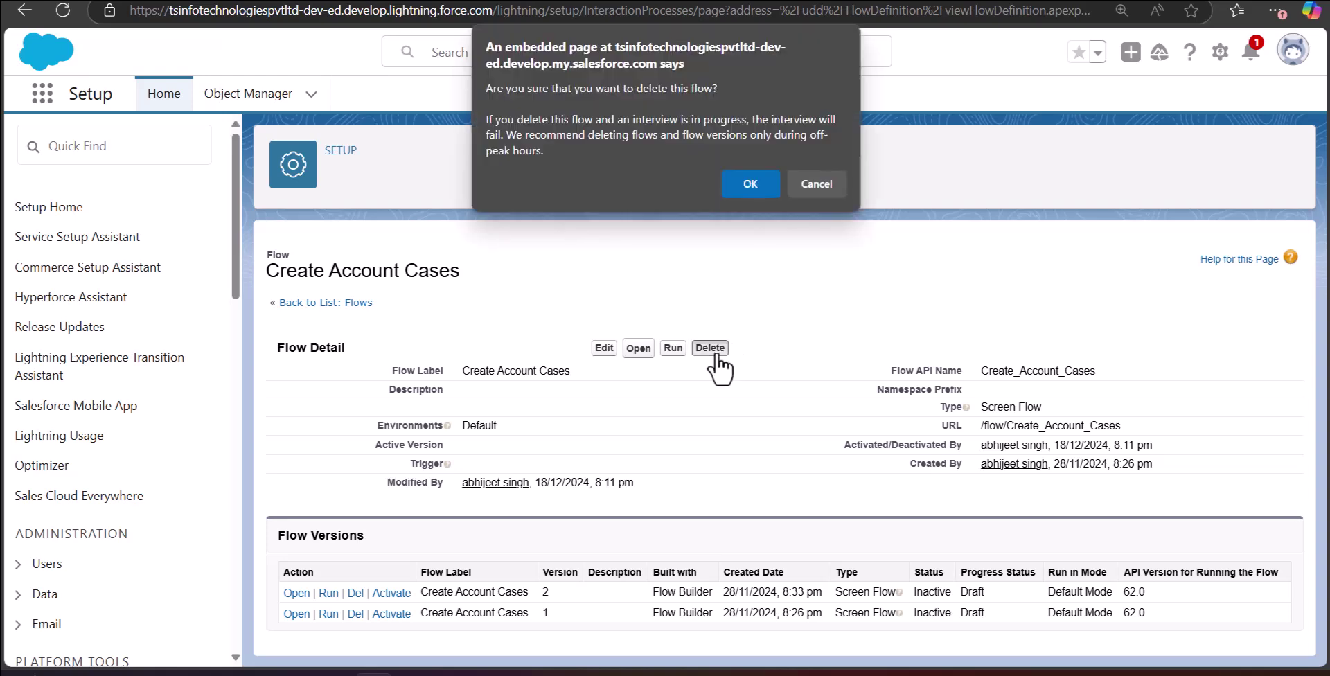
click(750, 185)
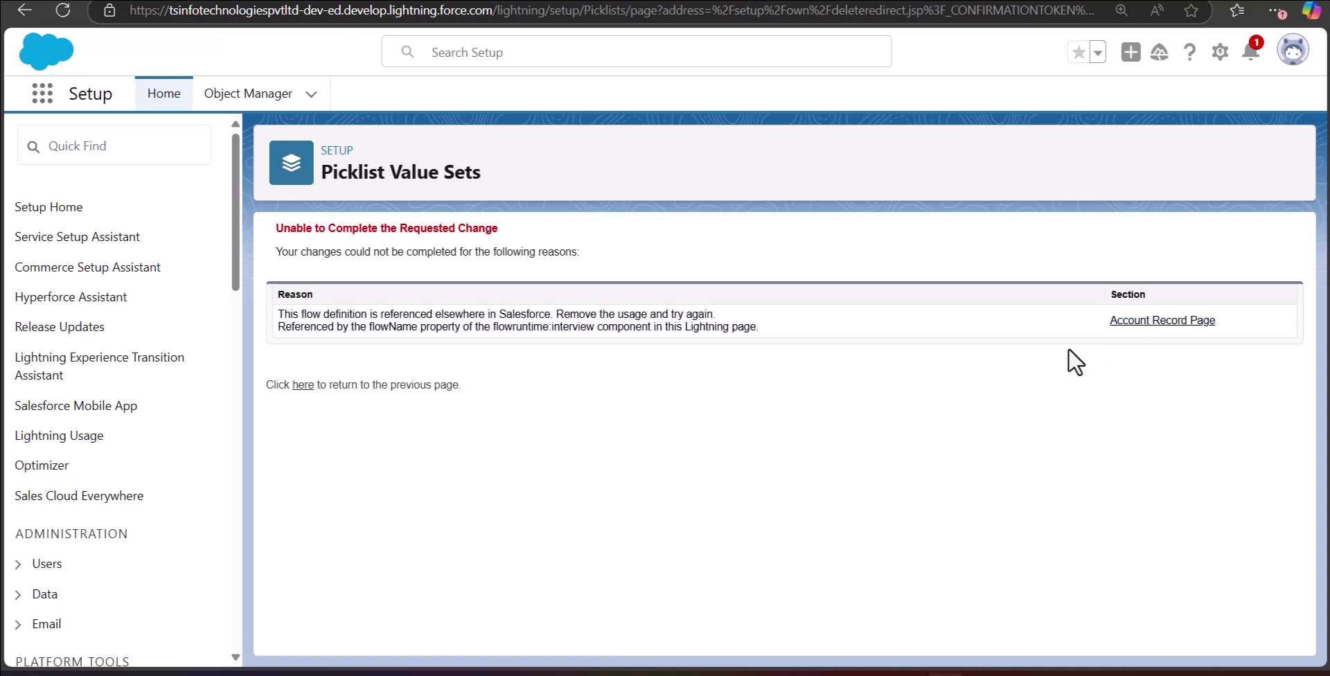
click(1173, 326)
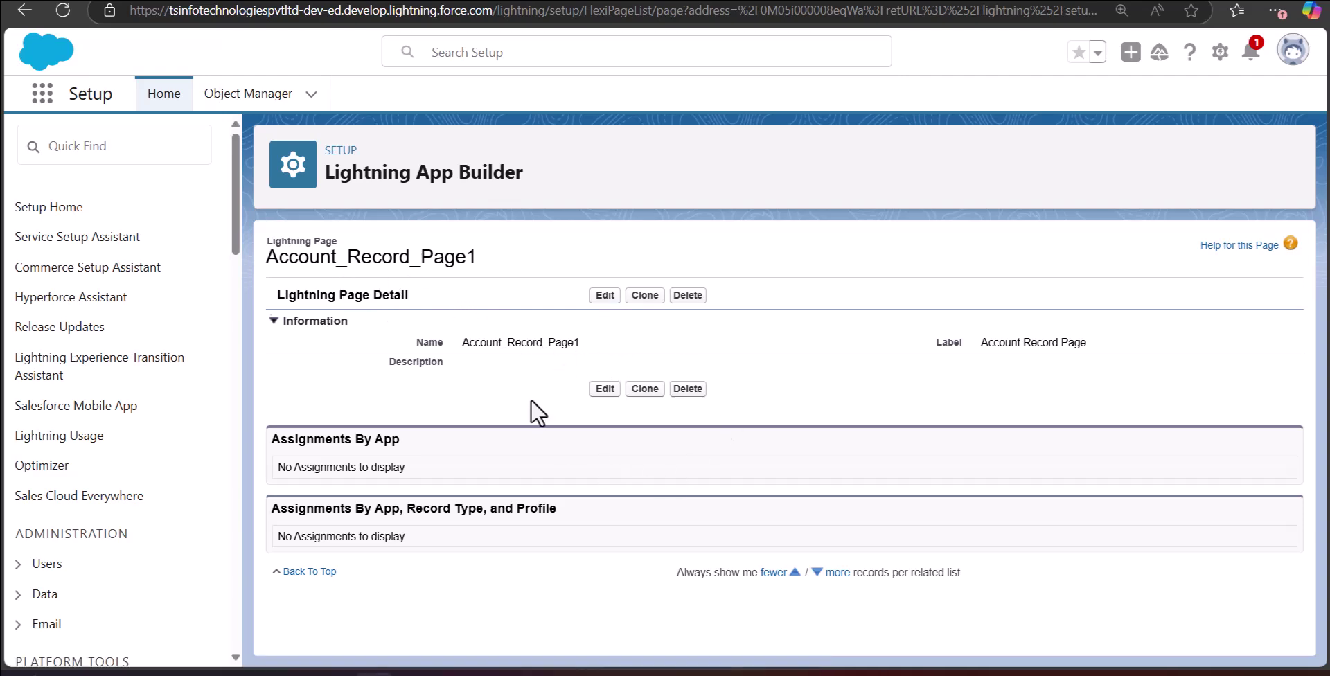
Edit the Account Record Page, remove its Flow component, and save the page
click(594, 295)
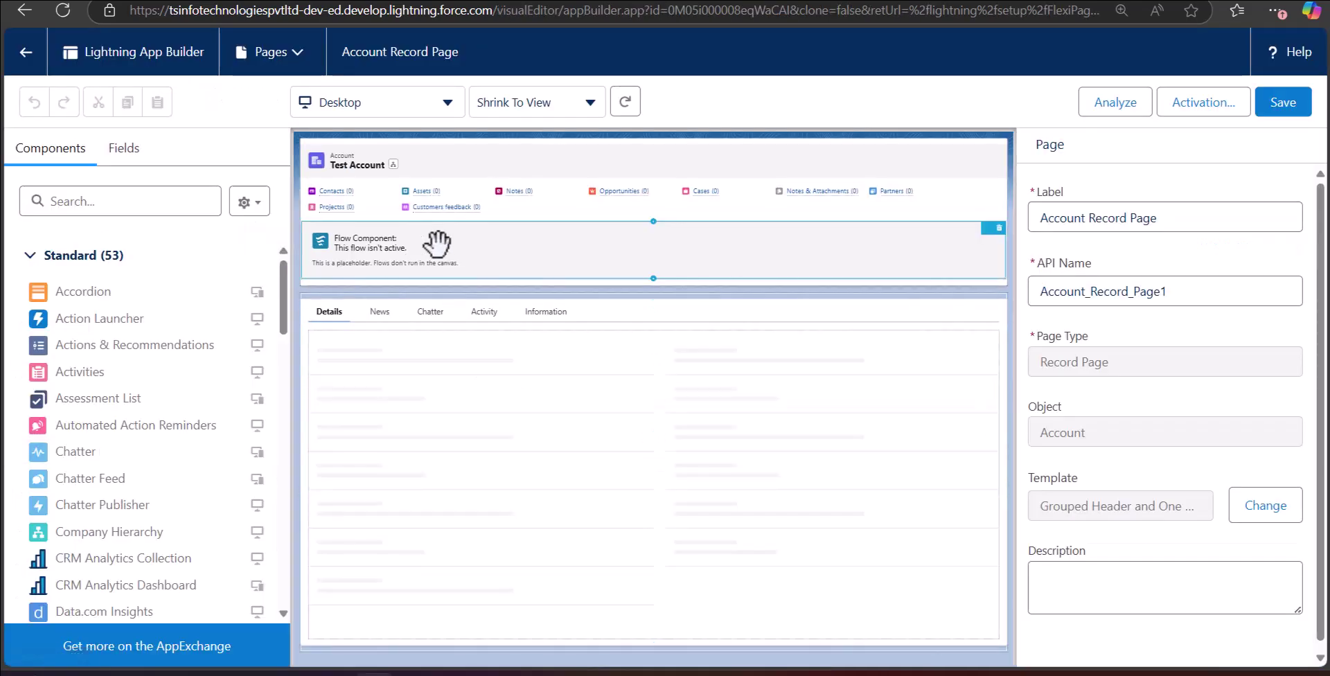
click(439, 243)
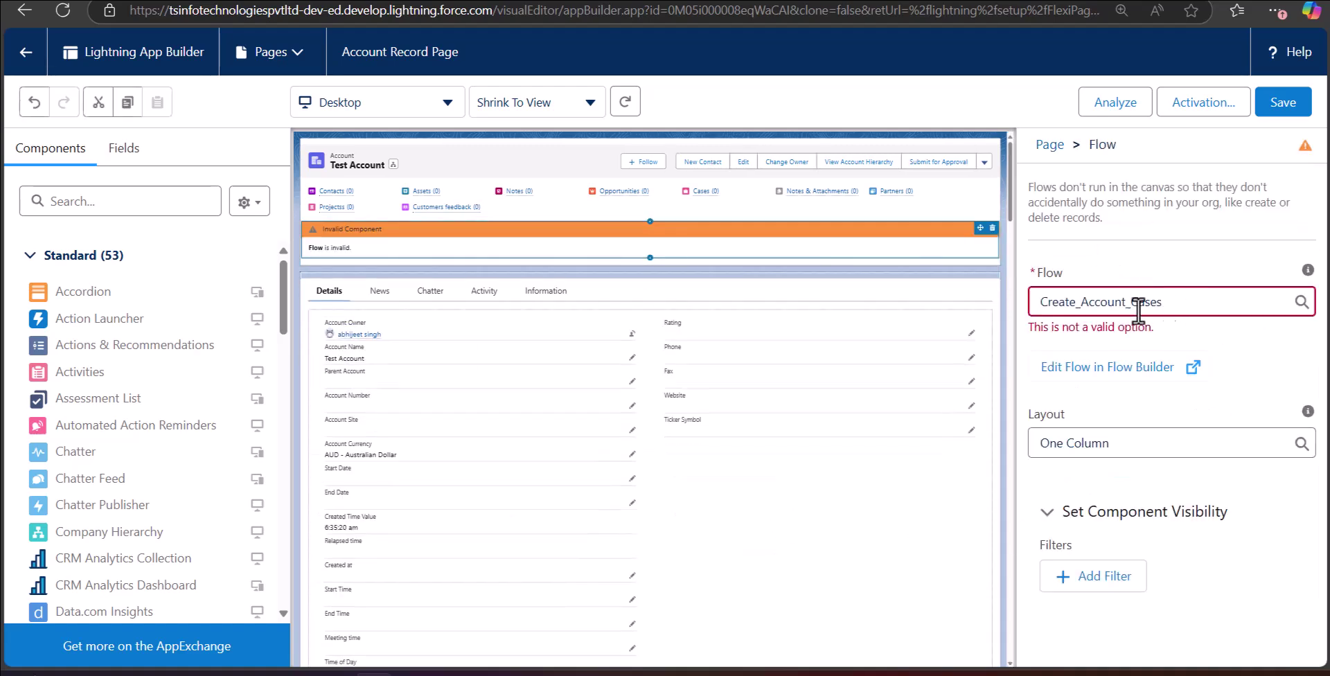
click(1060, 304)
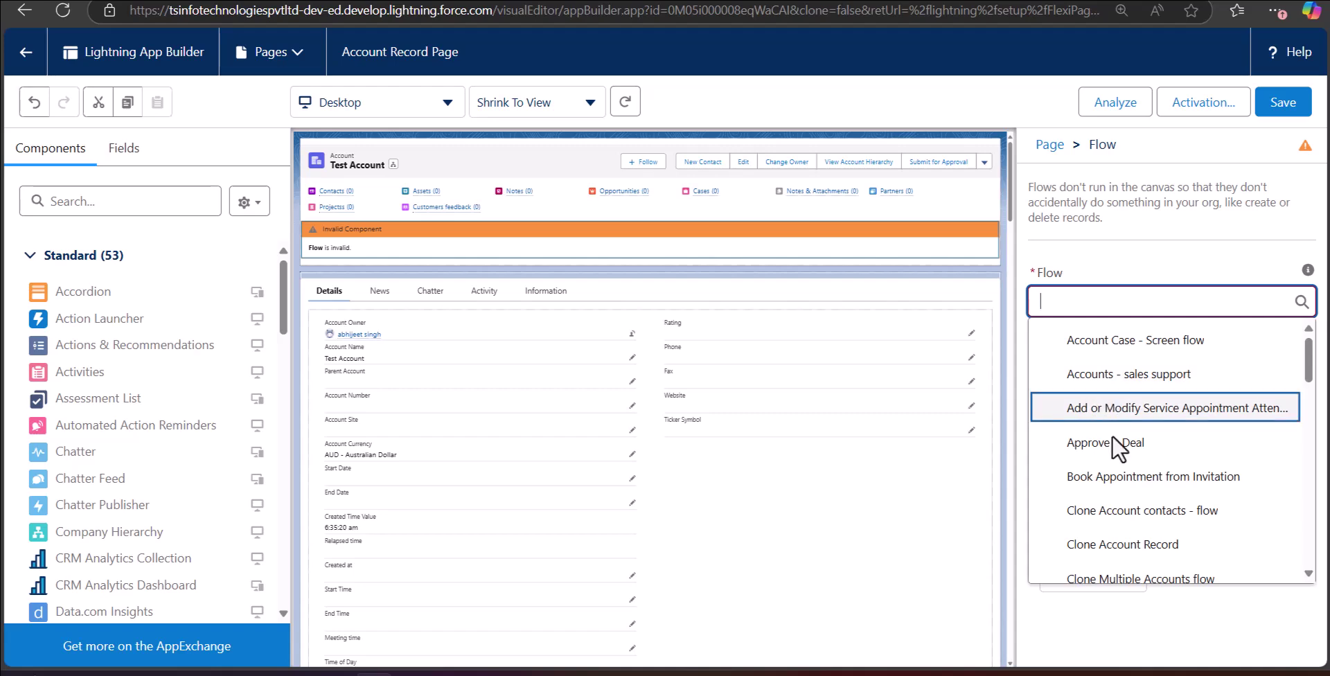
click(1113, 540)
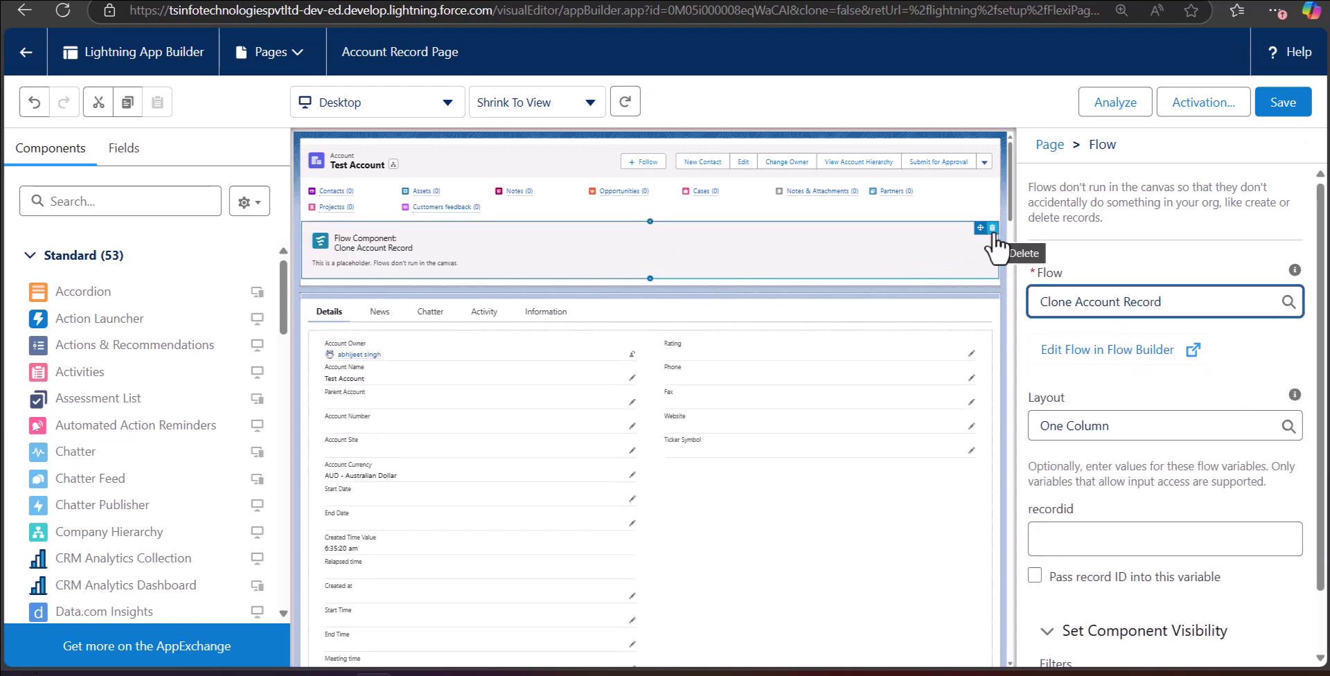
key(Delete)
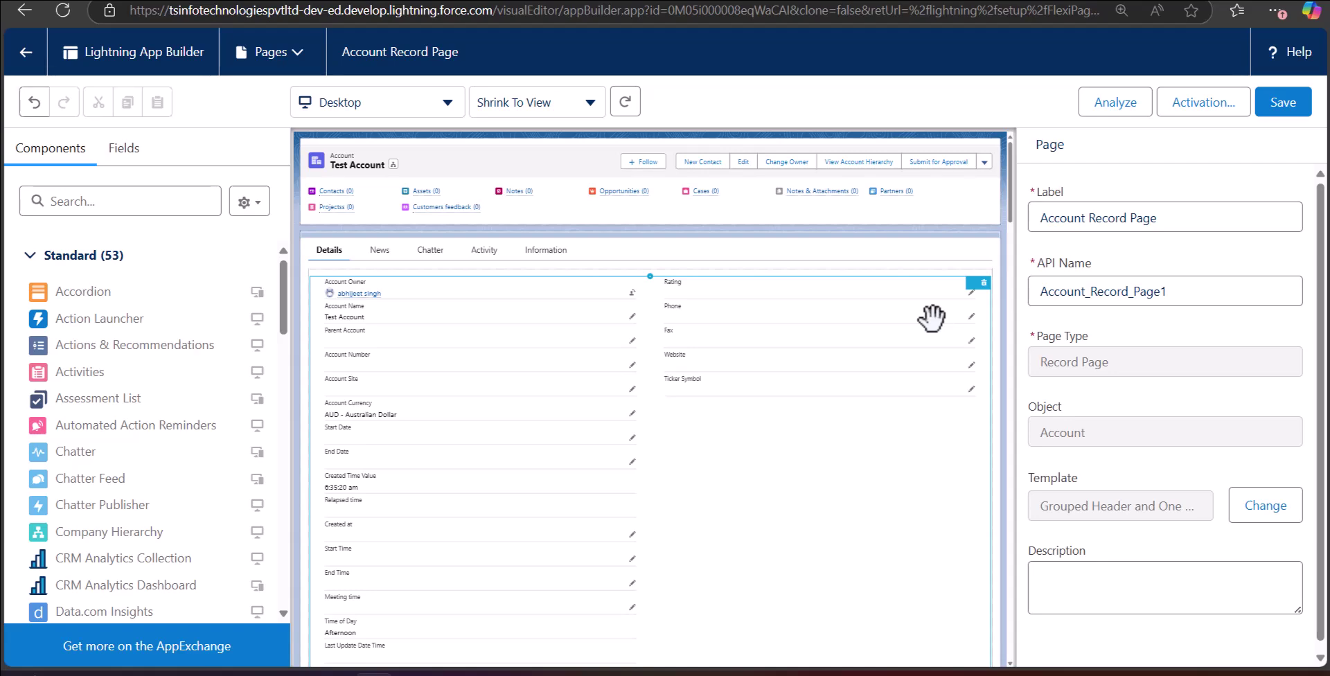
click(1282, 104)
click(24, 10)
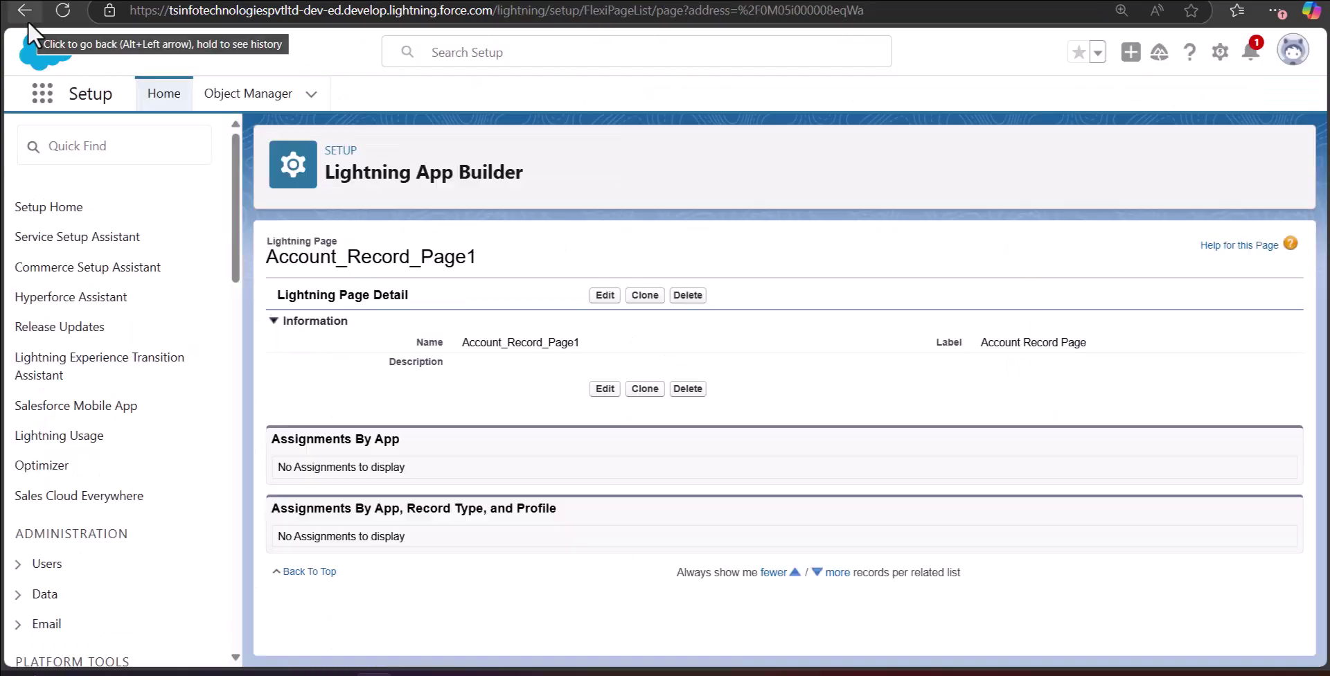
Return to the Flows list through a 'flows' Quick Find search
click(142, 139)
text(flows)
key(Return)
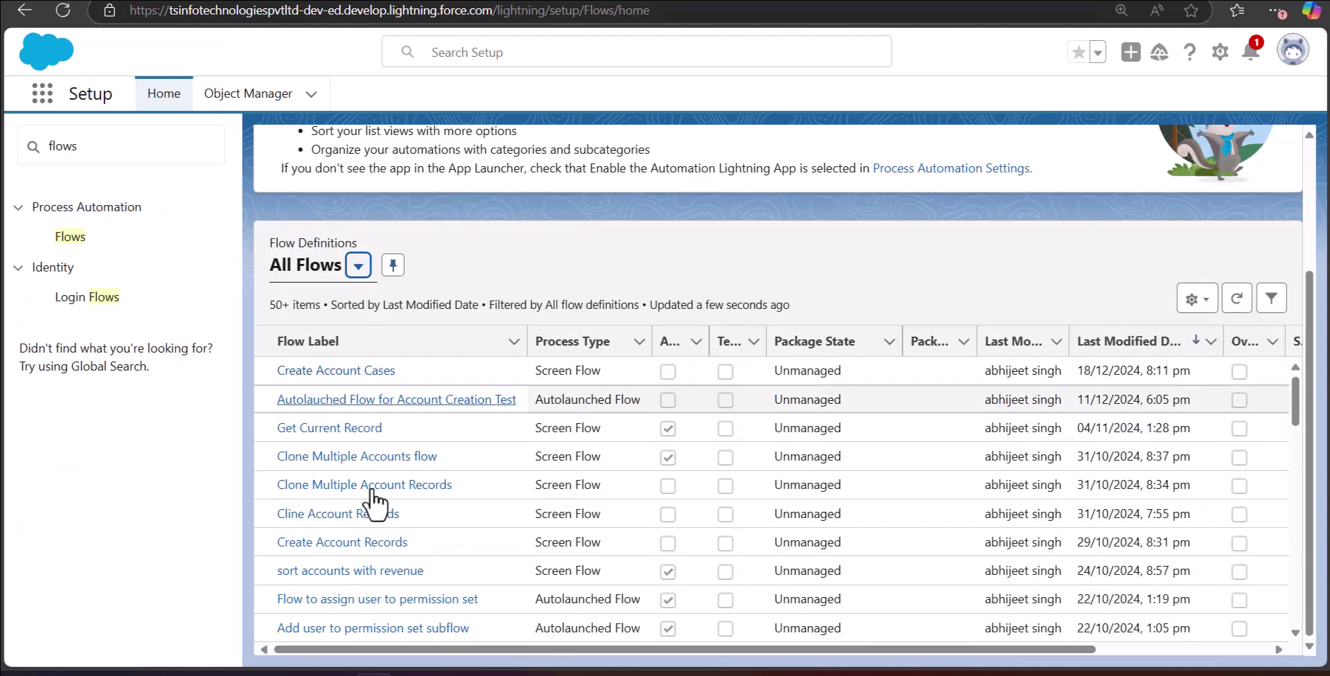
drag(388, 649, 590, 648)
Delete Create Account Cases from its Details and Versions page and confirm
click(1257, 374)
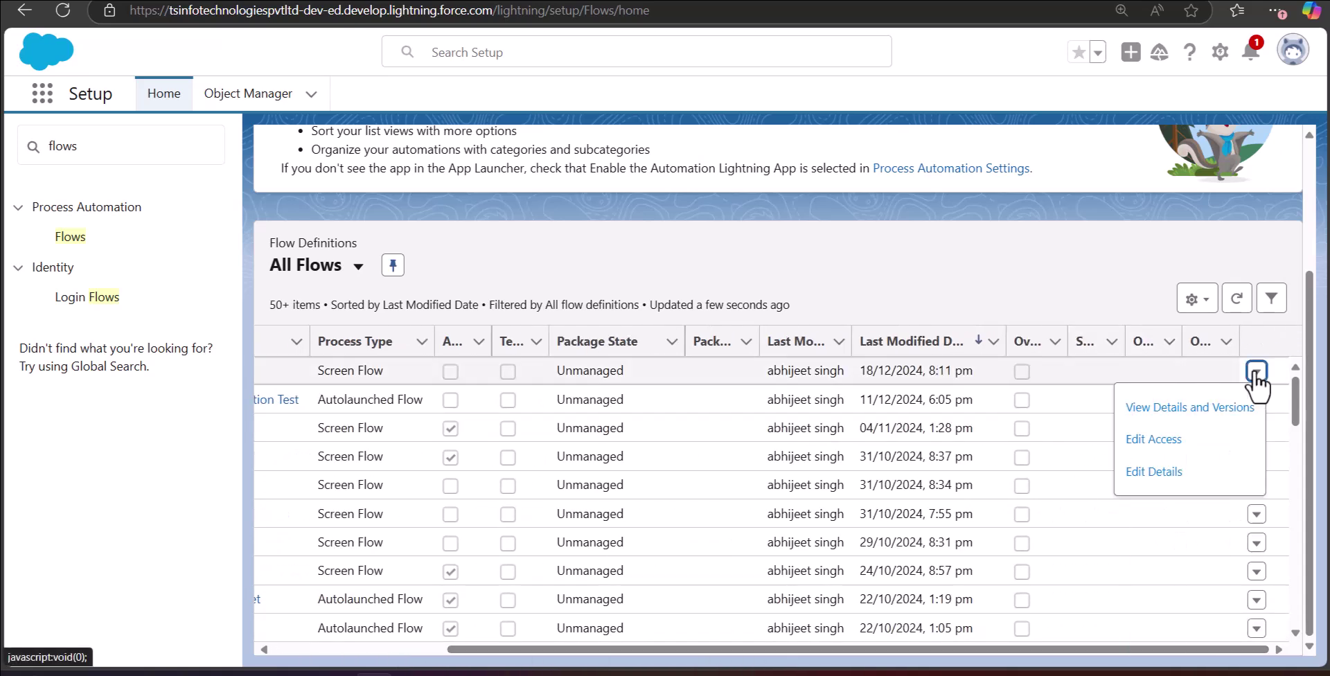
click(1160, 410)
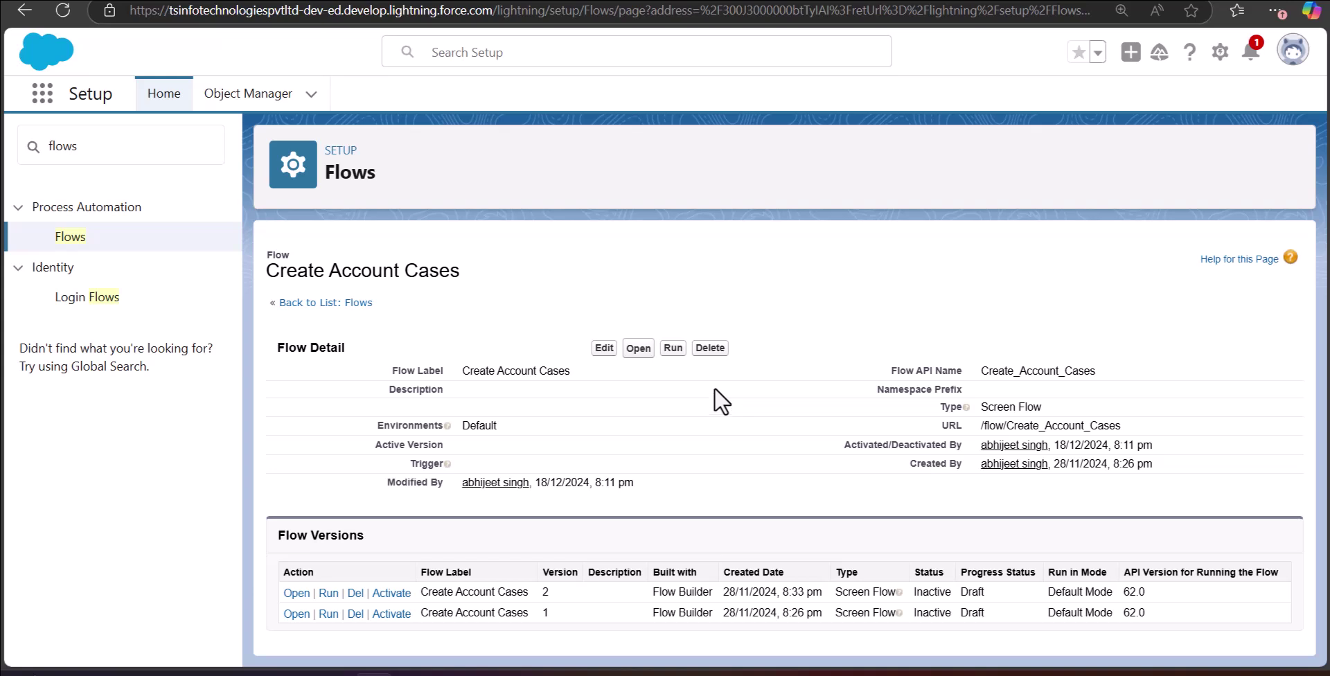
click(718, 353)
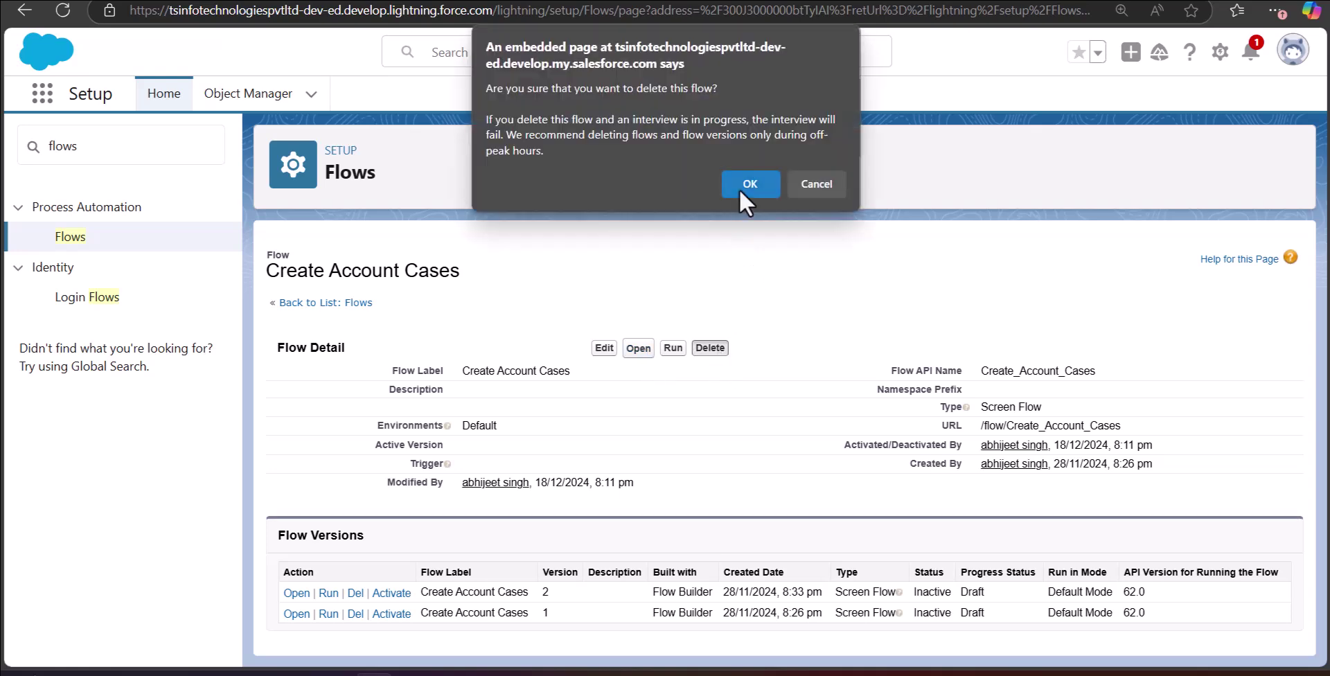
click(740, 189)
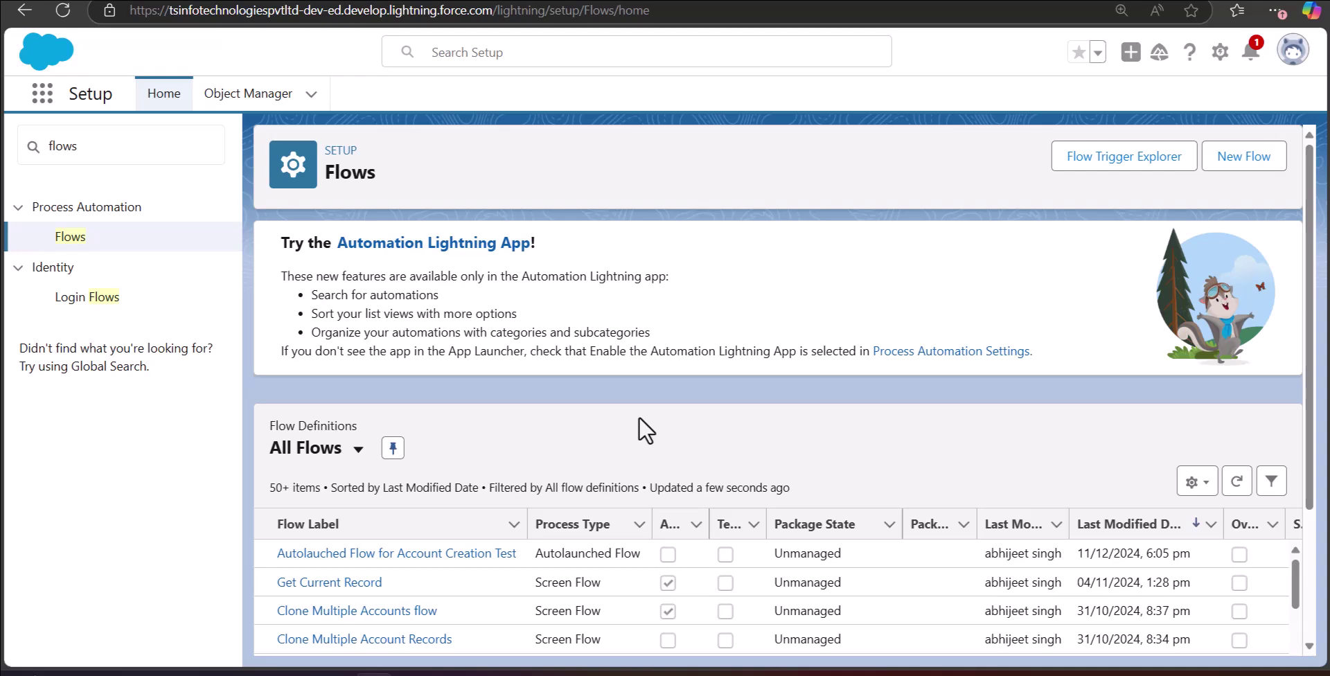
scroll(562, 478, down, 3)
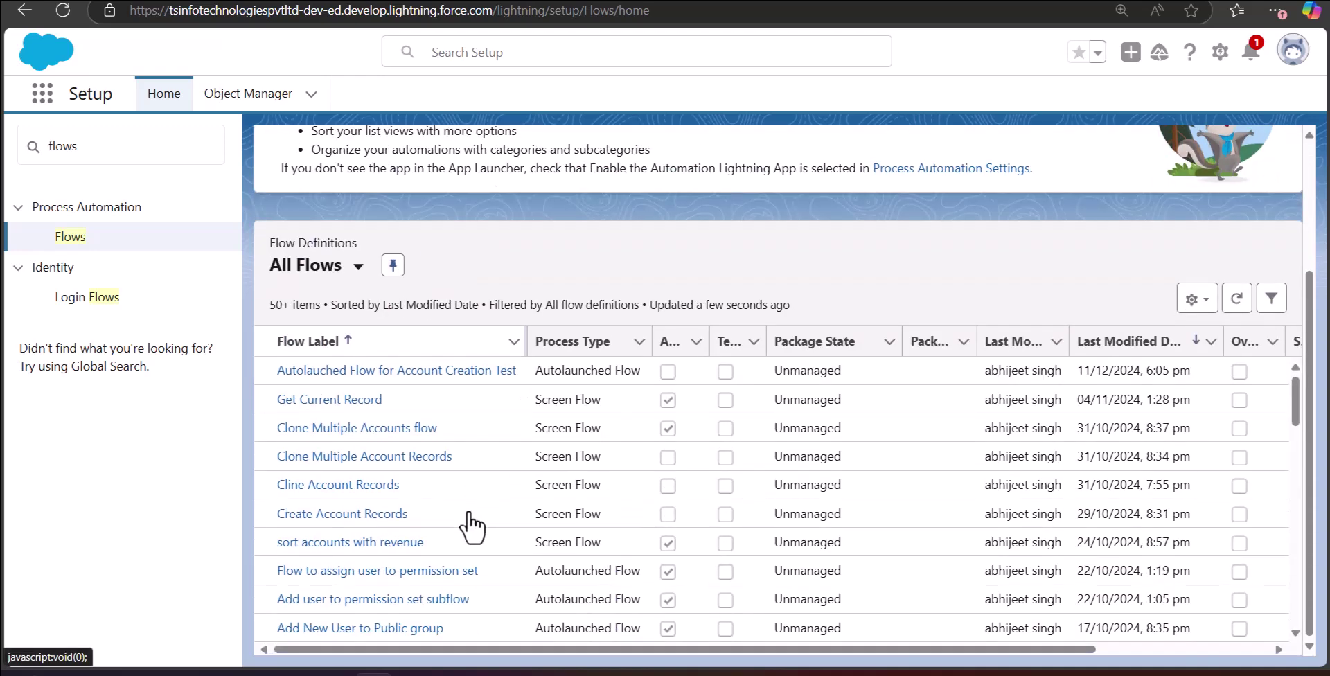